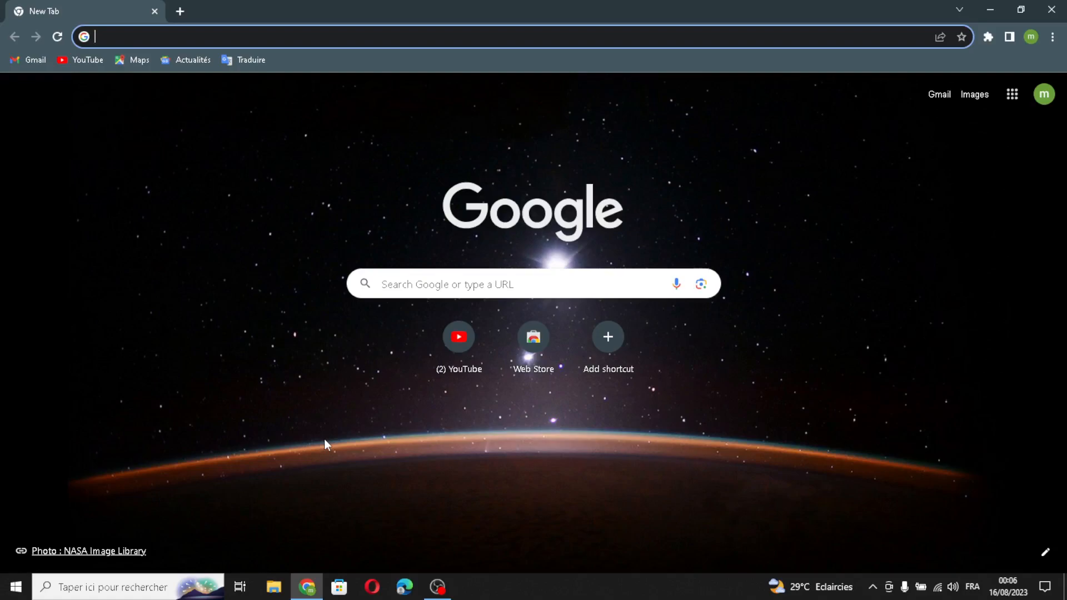
Step: Open durable.co and sign in to reach the list of businesses
text(durable.co)
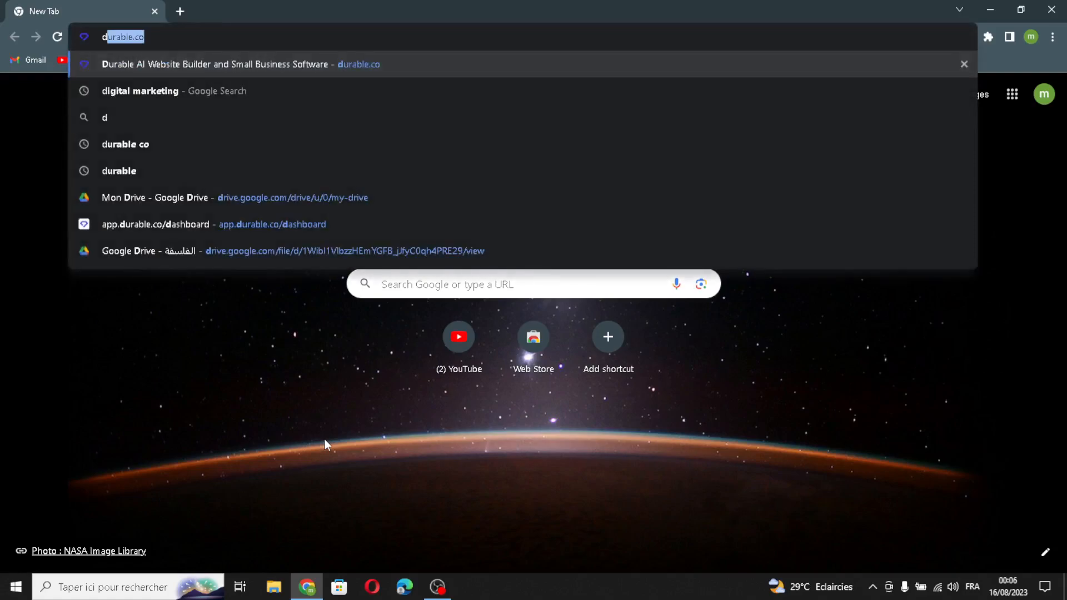
key(Return)
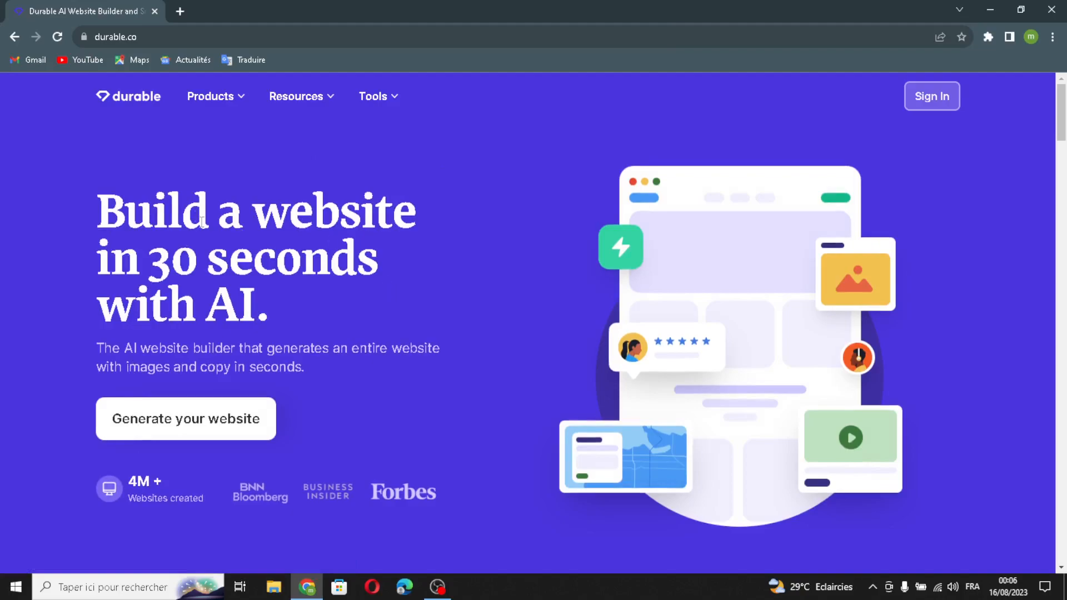
click(939, 100)
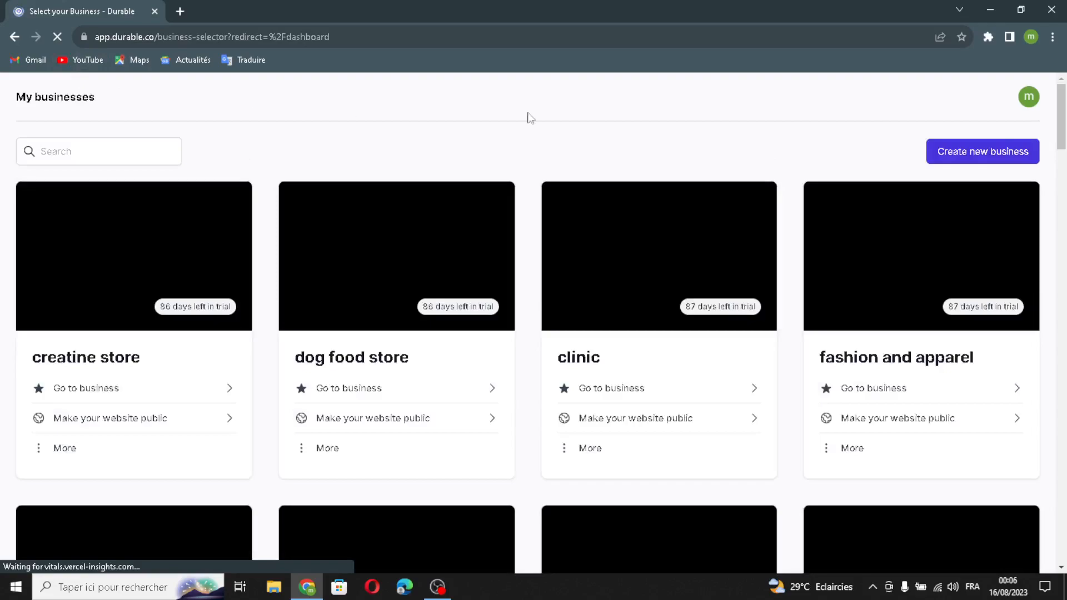
Step: Start creating a new business and name it BabyBloom
click(995, 154)
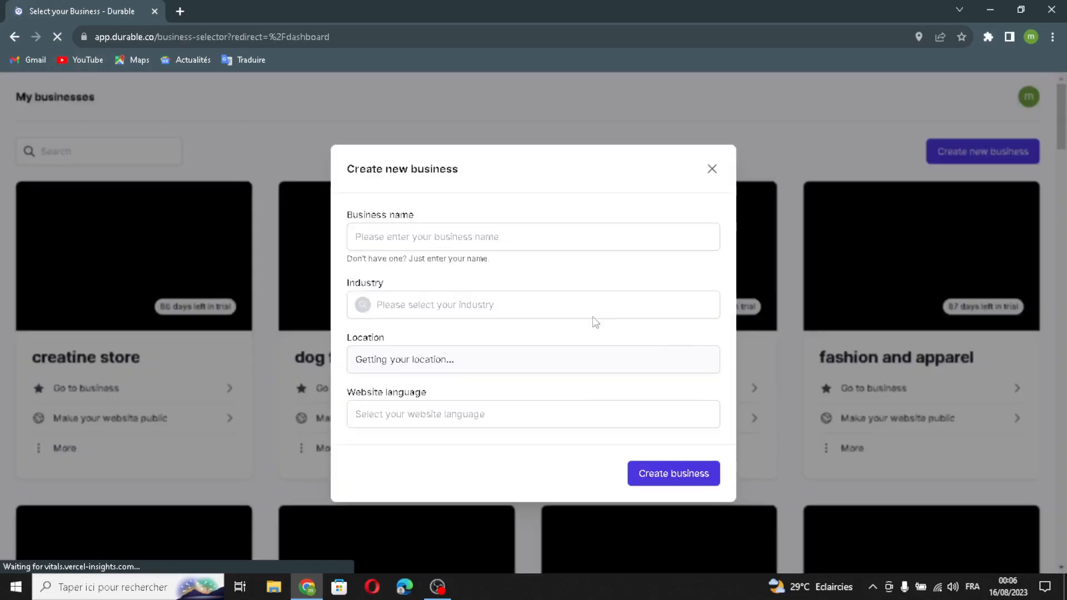
click(522, 241)
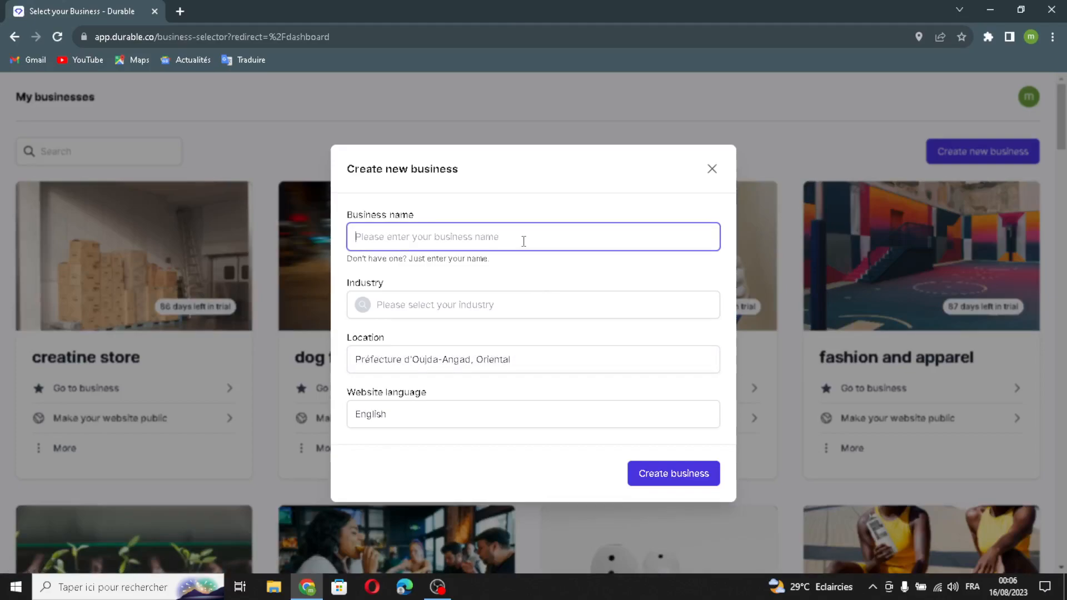
text(BabyBloom)
Step: Set the new business's industry to "speciality baby product"
click(492, 305)
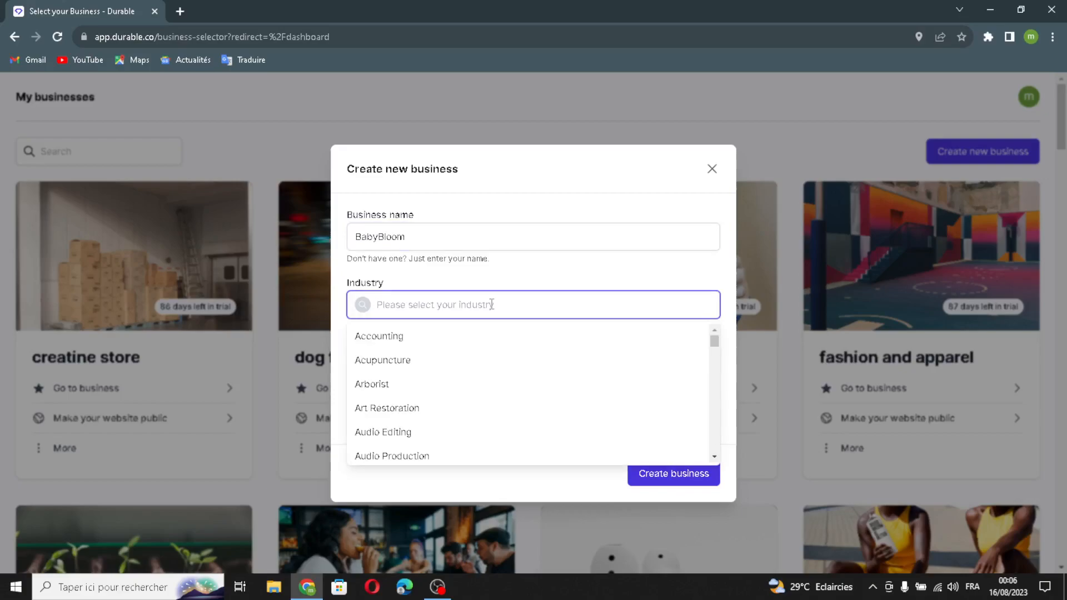
text(s)
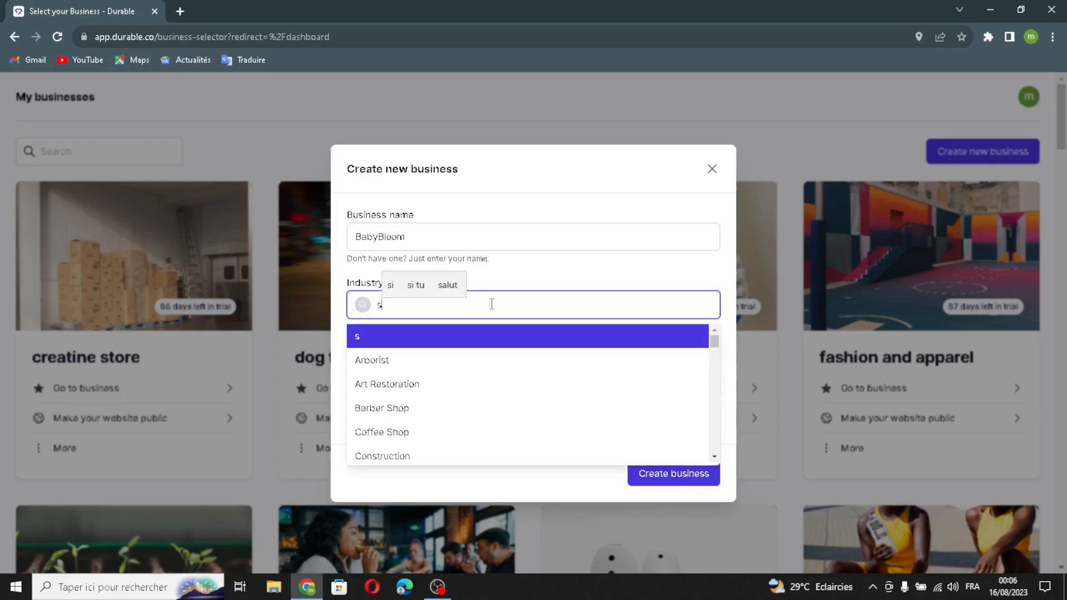
text(peciality baby produc)
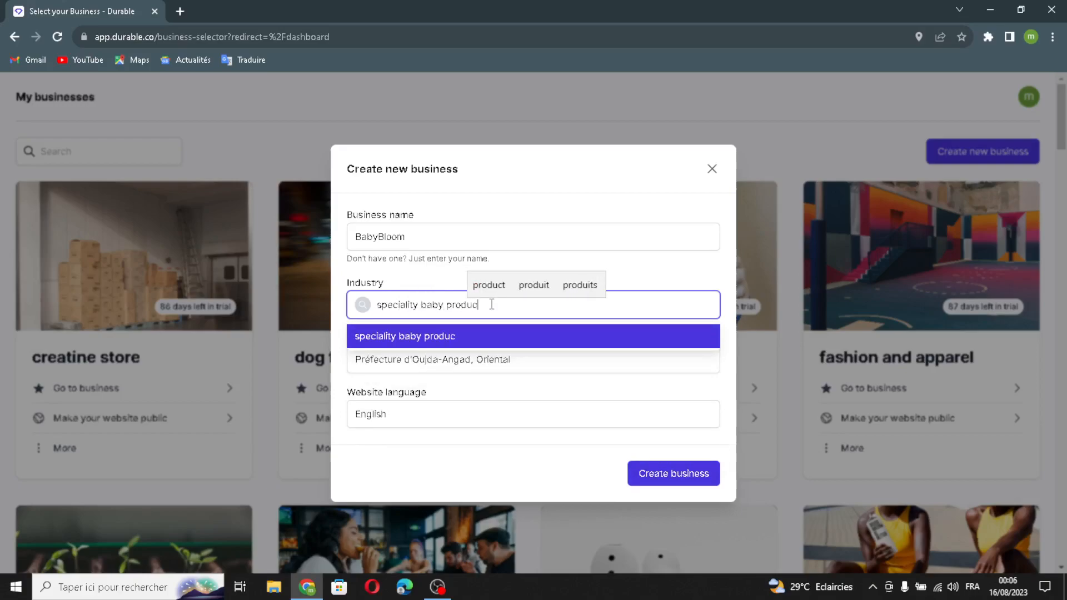
text(t)
click(420, 391)
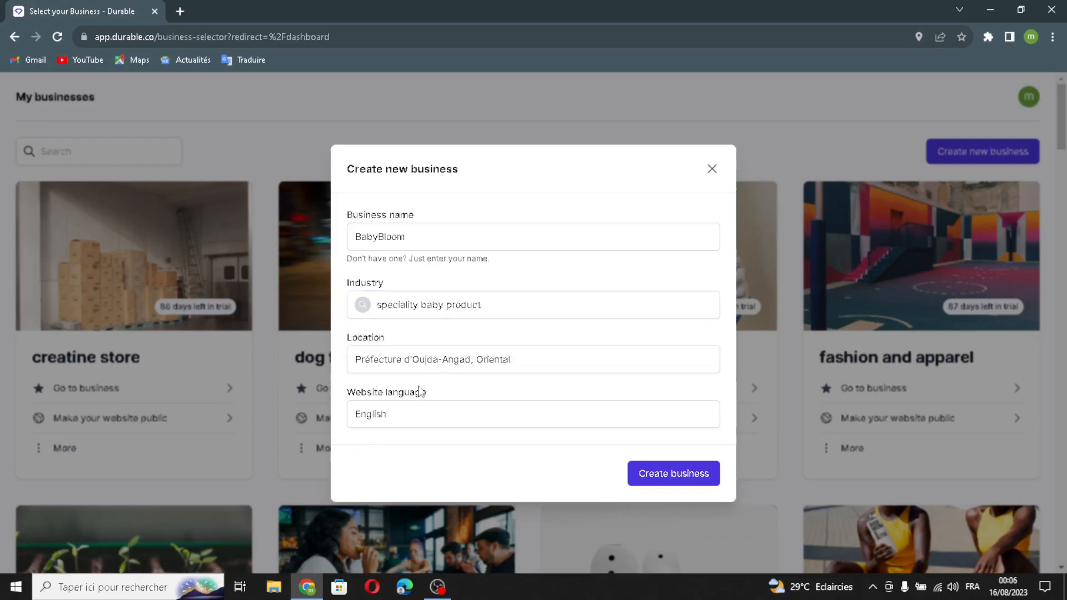
Step: Keep English as the website language and create the business to generate its website
click(524, 414)
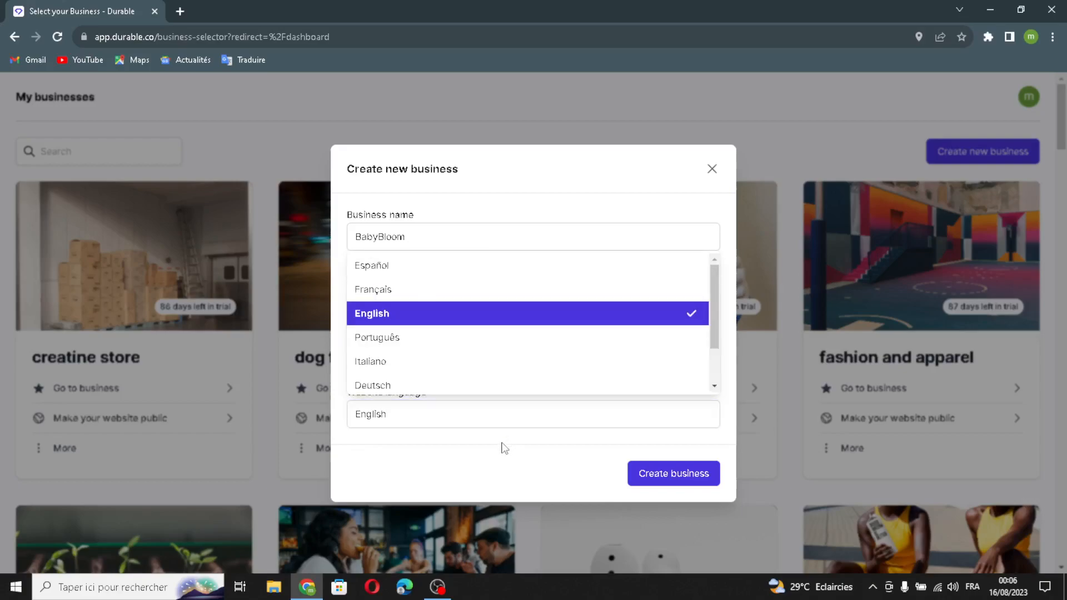
click(501, 446)
click(669, 474)
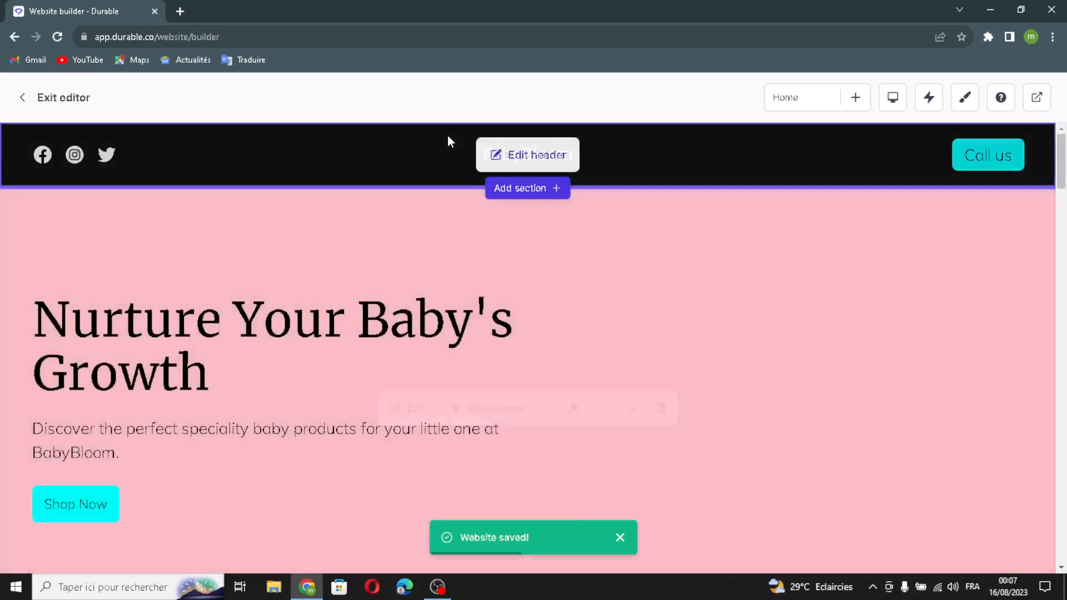
Step: Open the website header for editing and turn on the option that replaces the company name with a logo
click(526, 155)
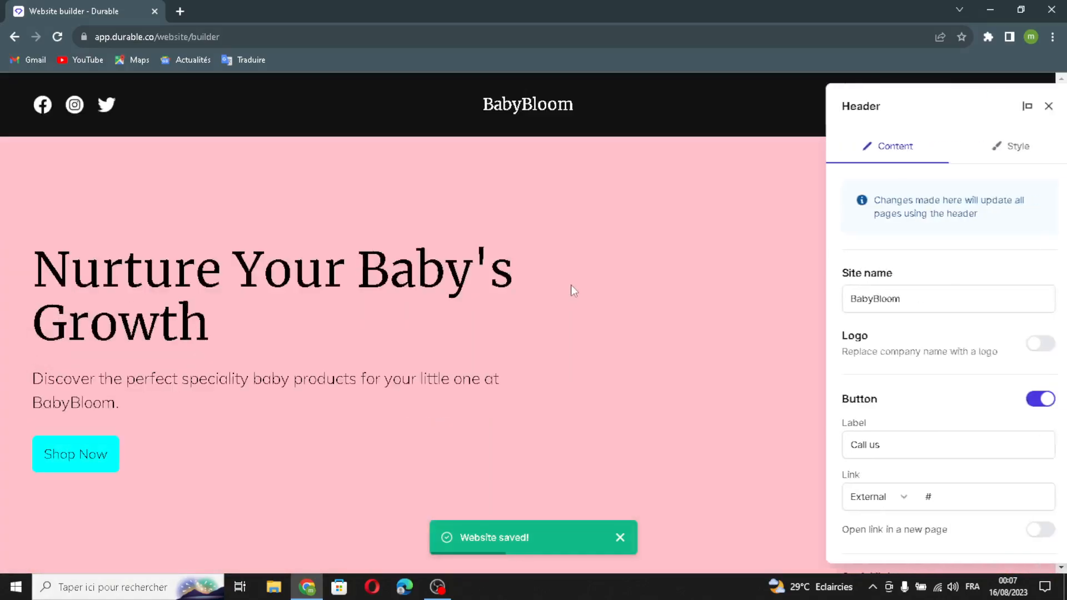
drag(900, 303, 792, 306)
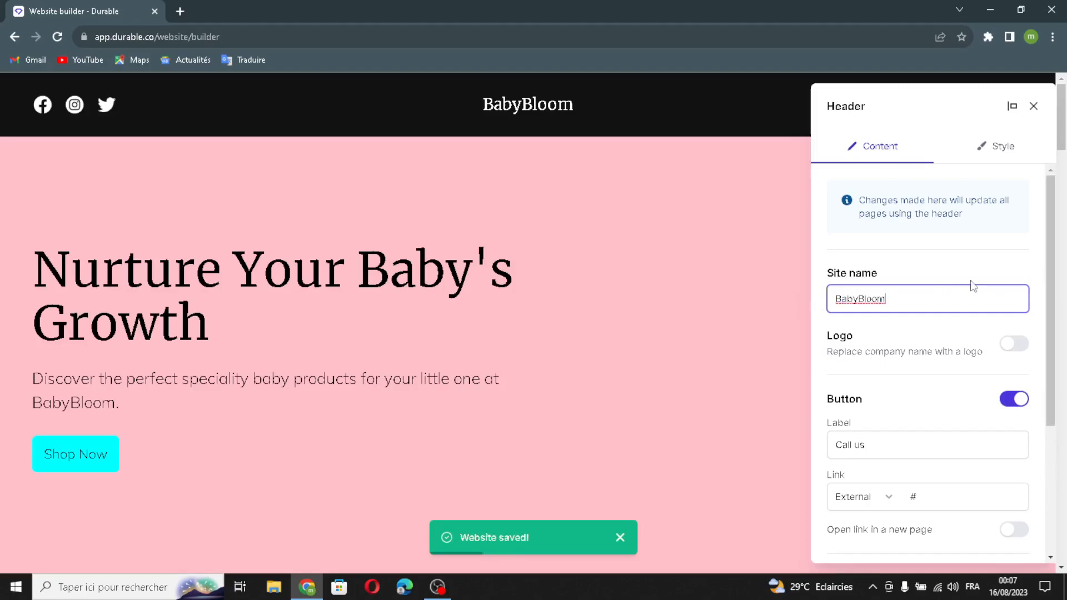
click(1014, 344)
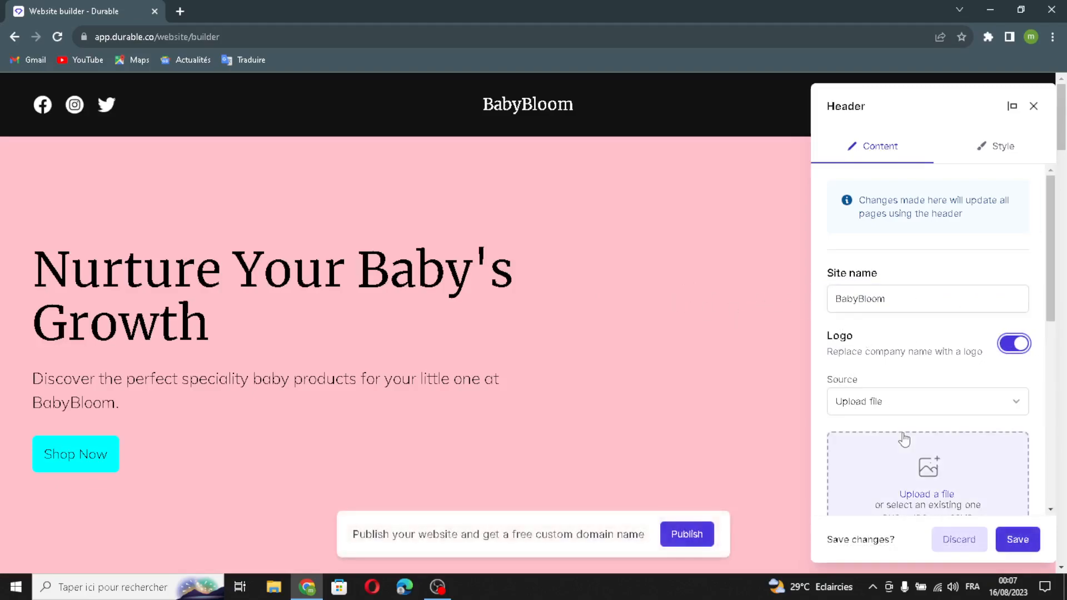
Step: Examine the header's logo upload, button label, link and social link settings, including the form for adding a social channel
scroll(876, 395, down, 2)
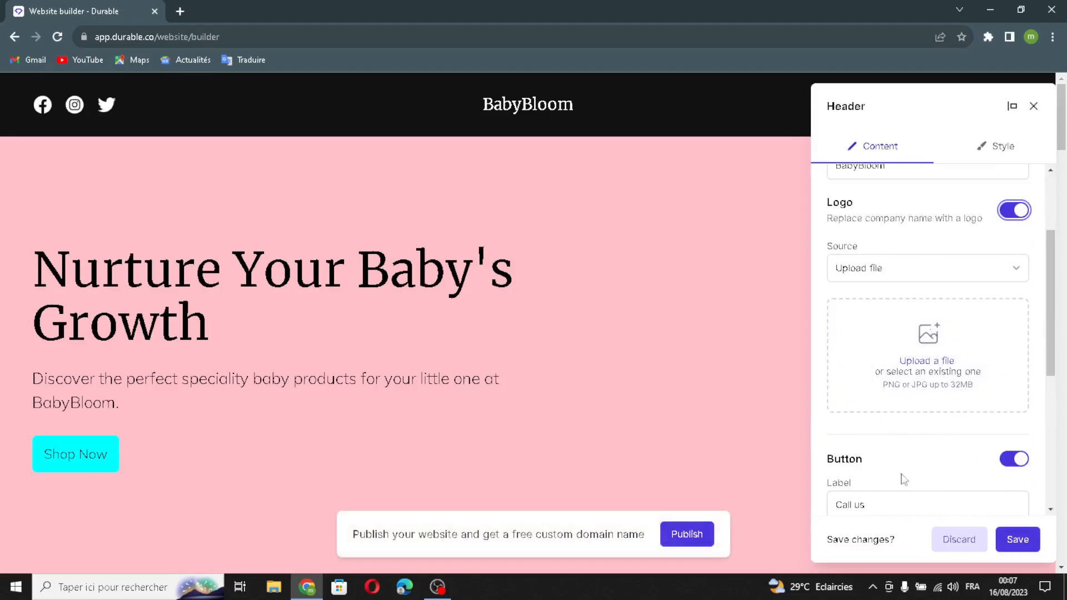
scroll(906, 464, down, 2)
click(924, 367)
click(962, 369)
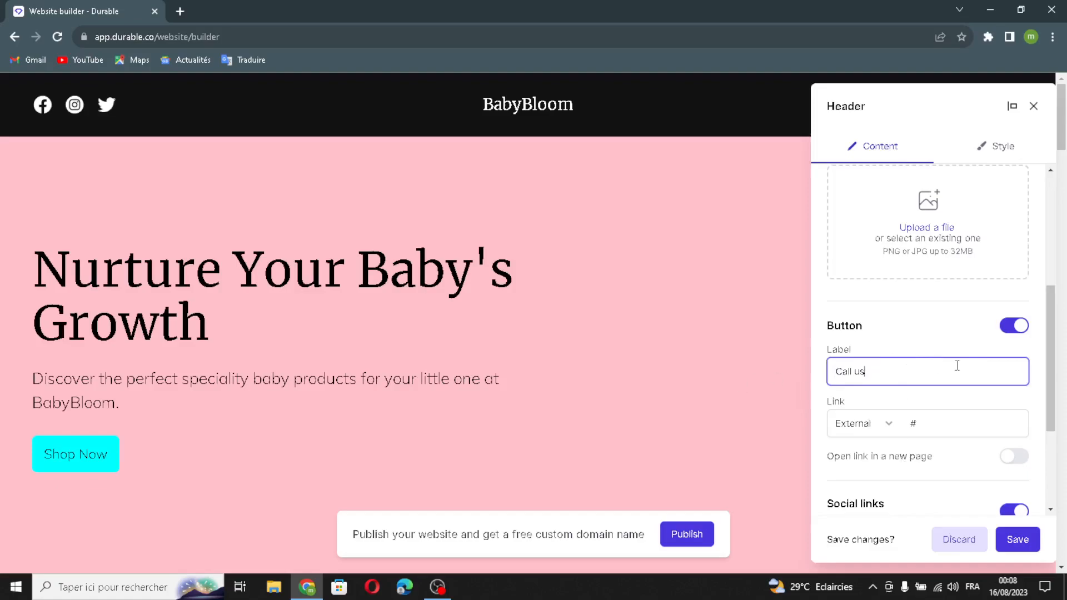
click(914, 433)
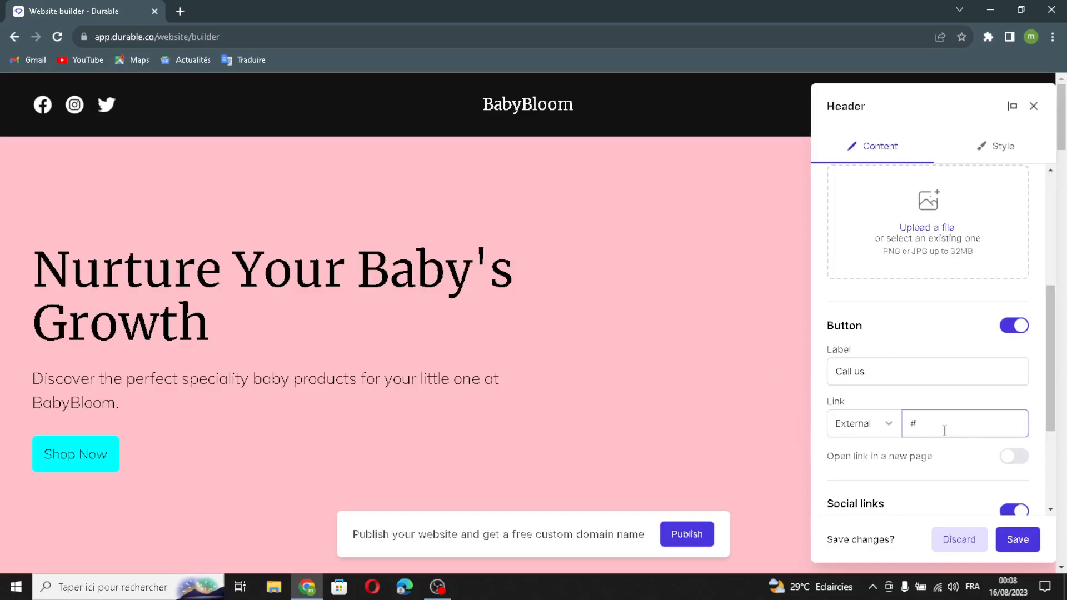
scroll(1014, 503, down, 2)
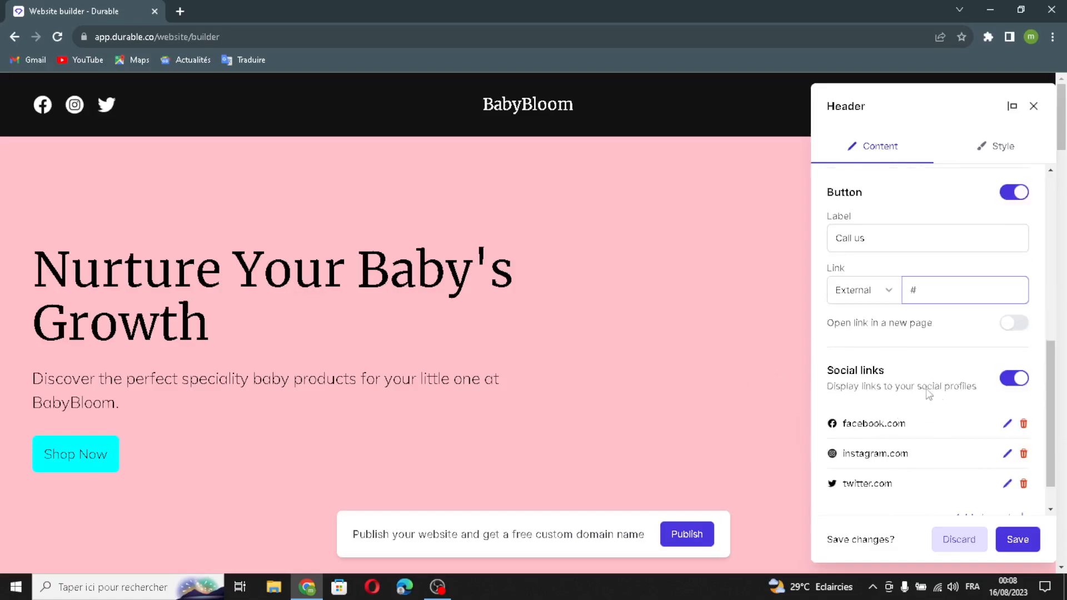
scroll(859, 414, down, 1)
click(980, 476)
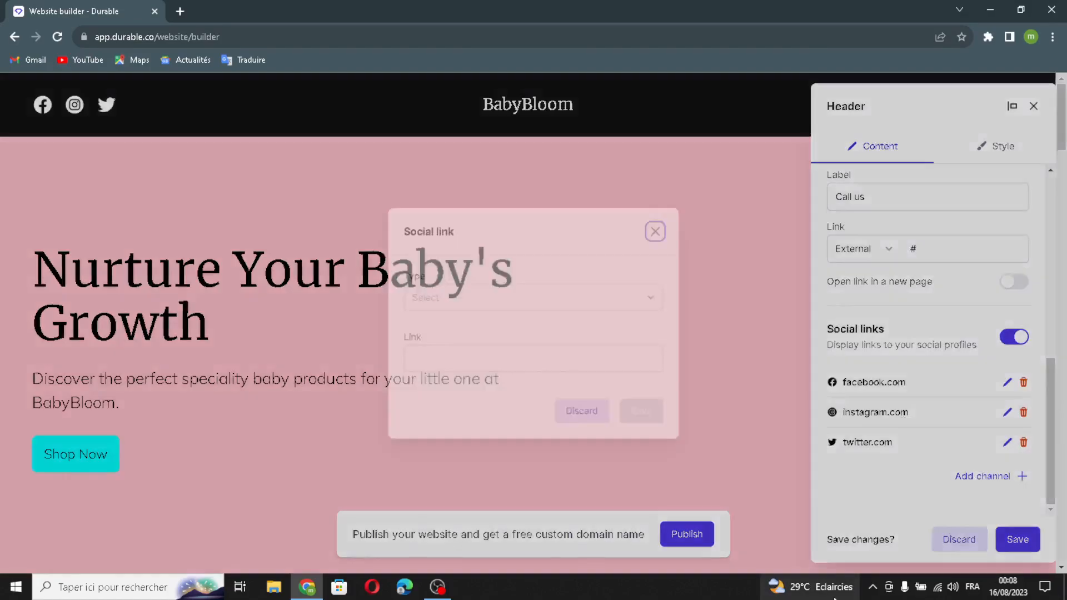
click(498, 307)
click(453, 296)
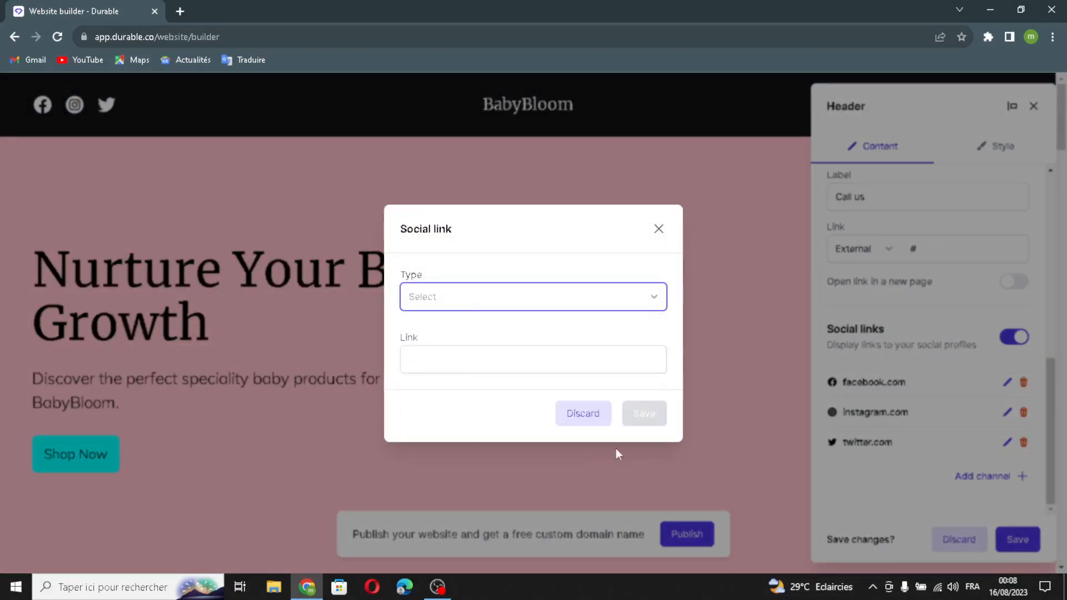
click(529, 365)
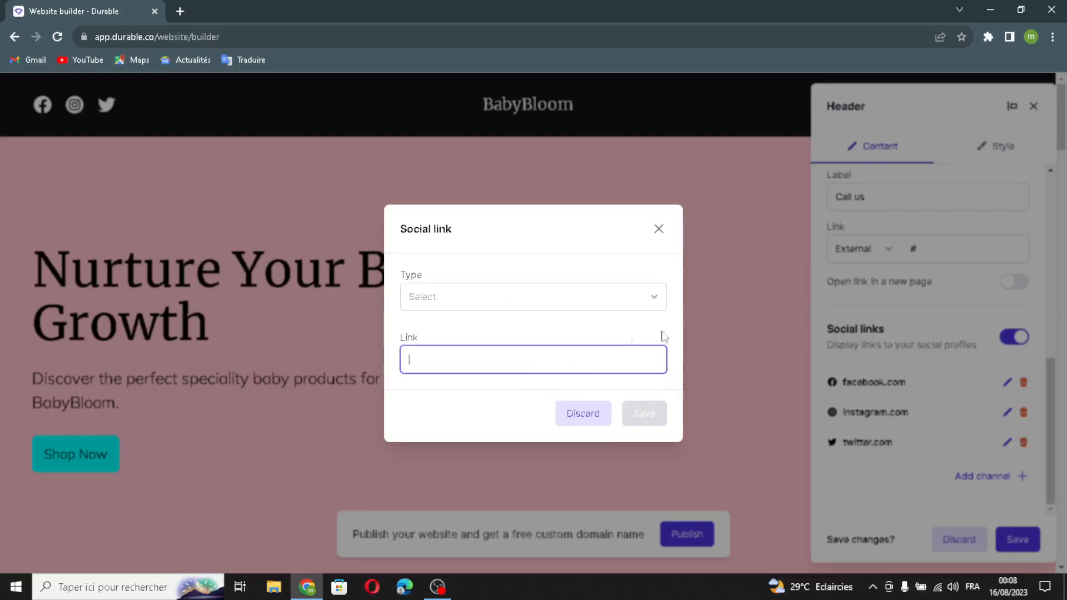
click(659, 229)
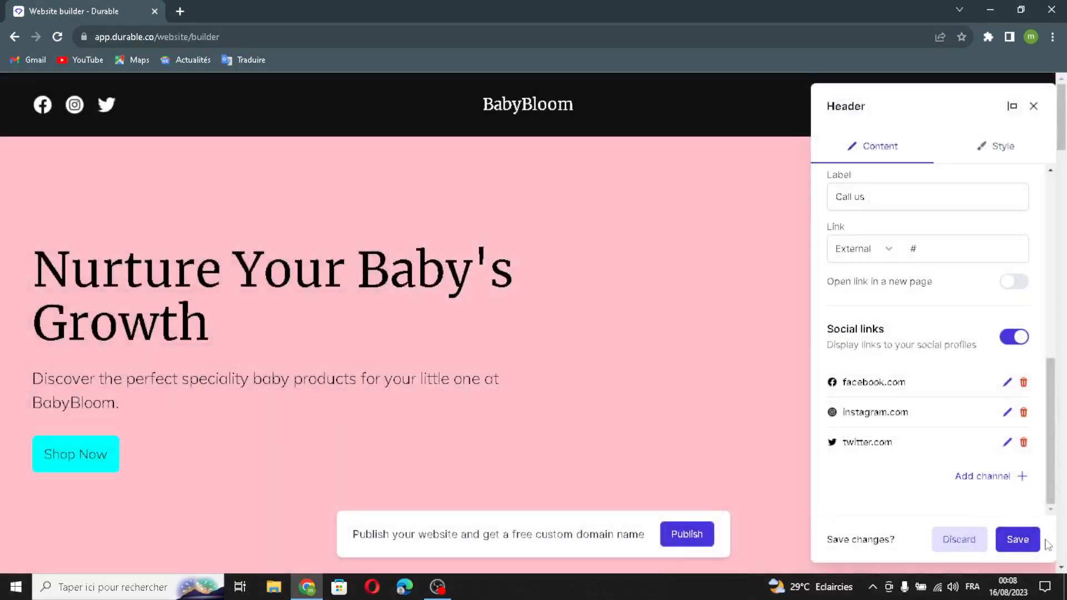
Step: Save the header changes
click(1037, 540)
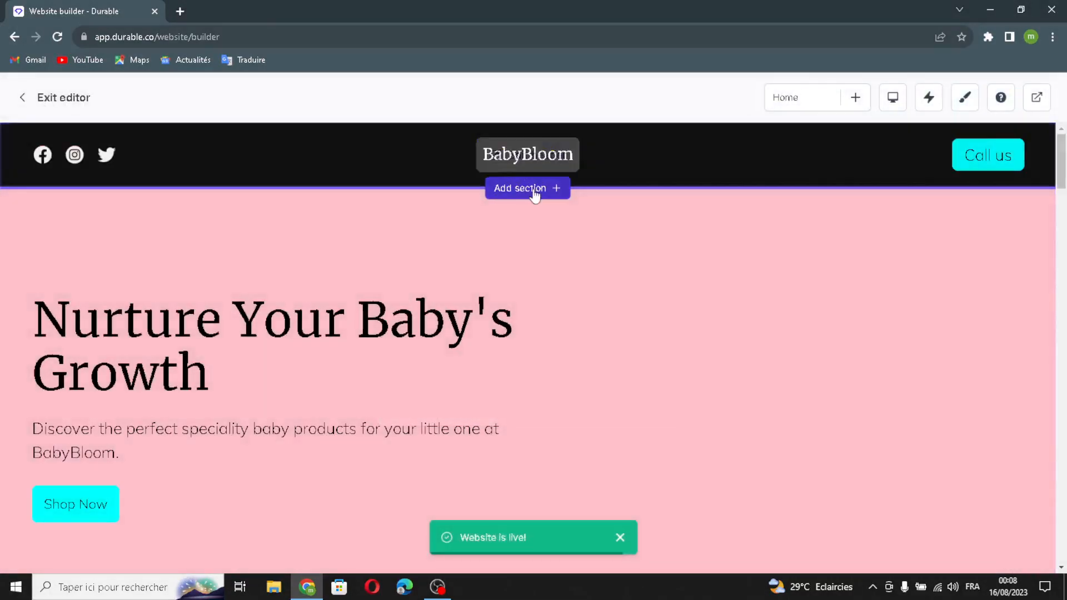
click(532, 189)
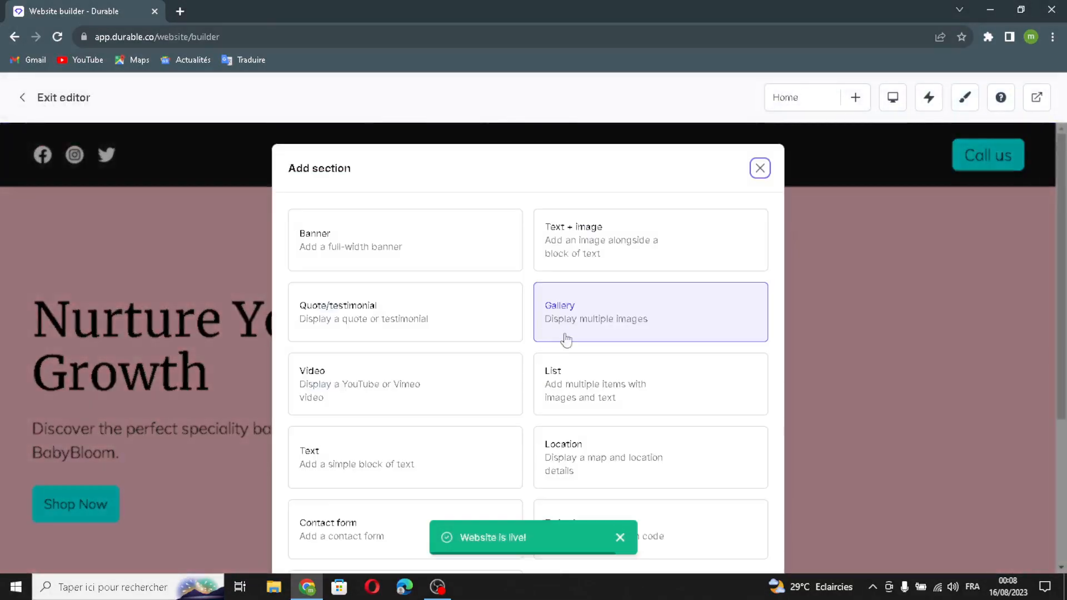
scroll(614, 389, down, 4)
scroll(400, 393, up, 4)
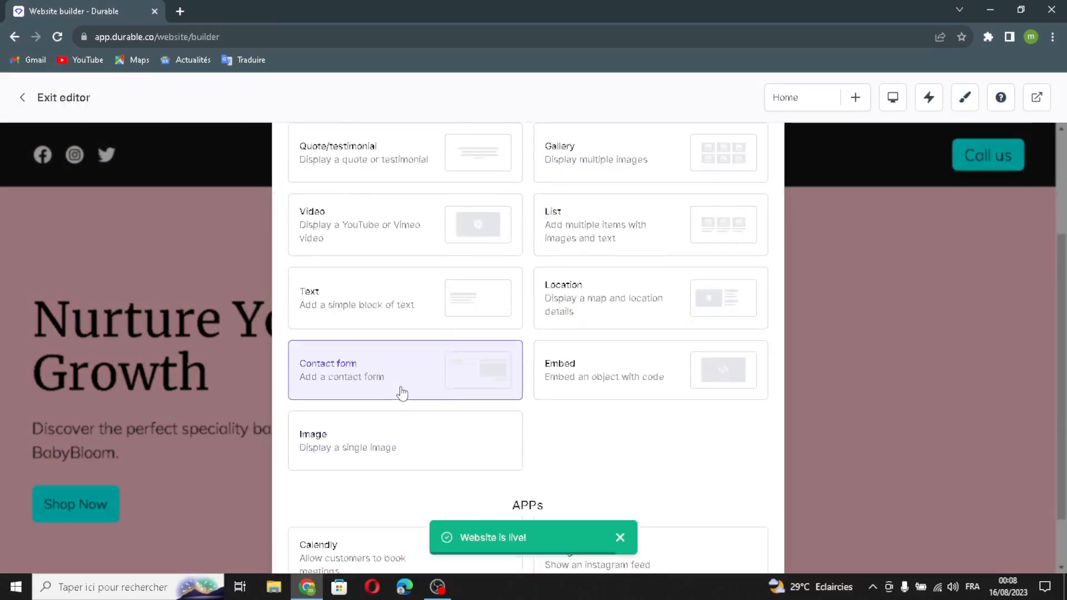
click(760, 168)
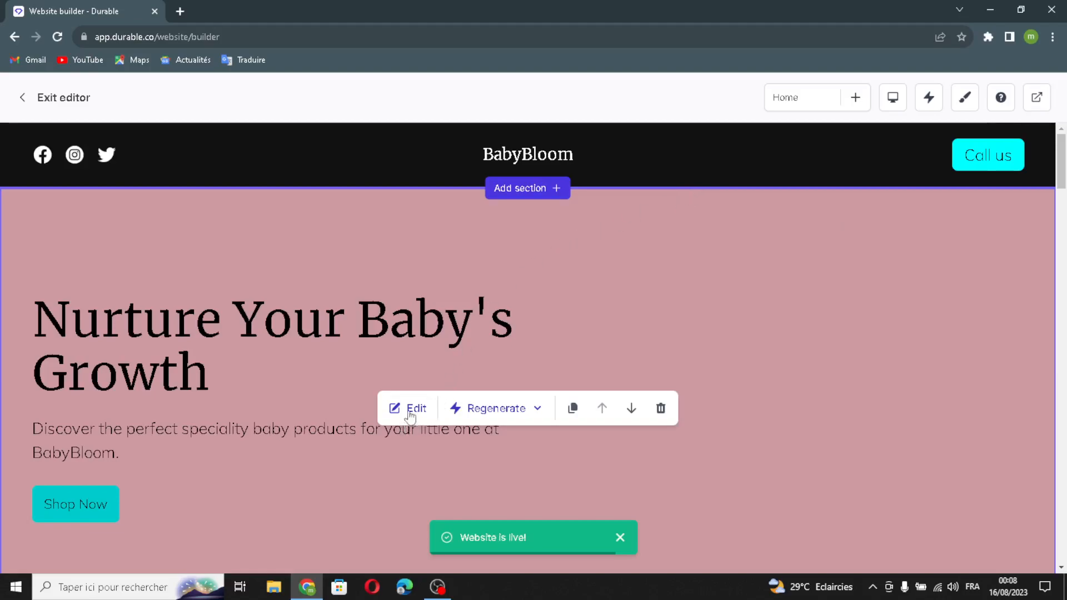
Step: Regenerate the heading and the subtext of the banner section with AI
click(415, 409)
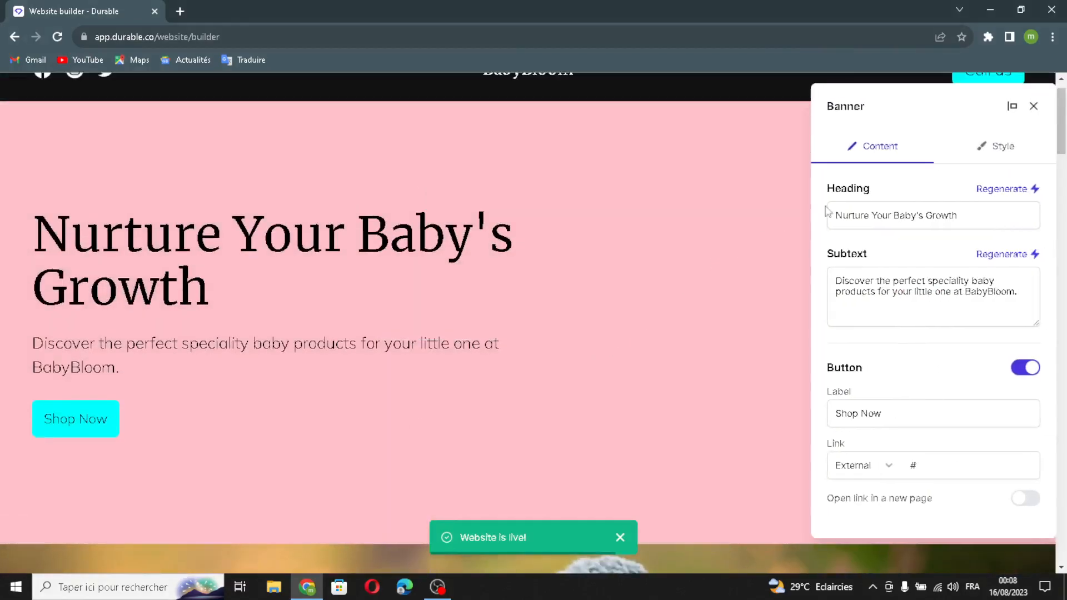
drag(957, 215, 819, 225)
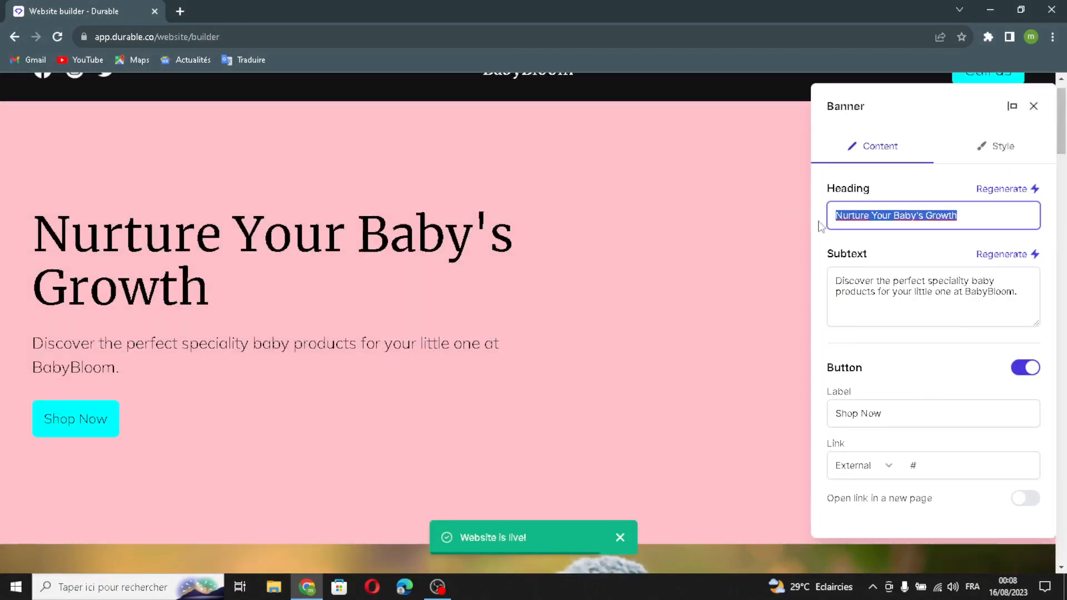
click(1004, 190)
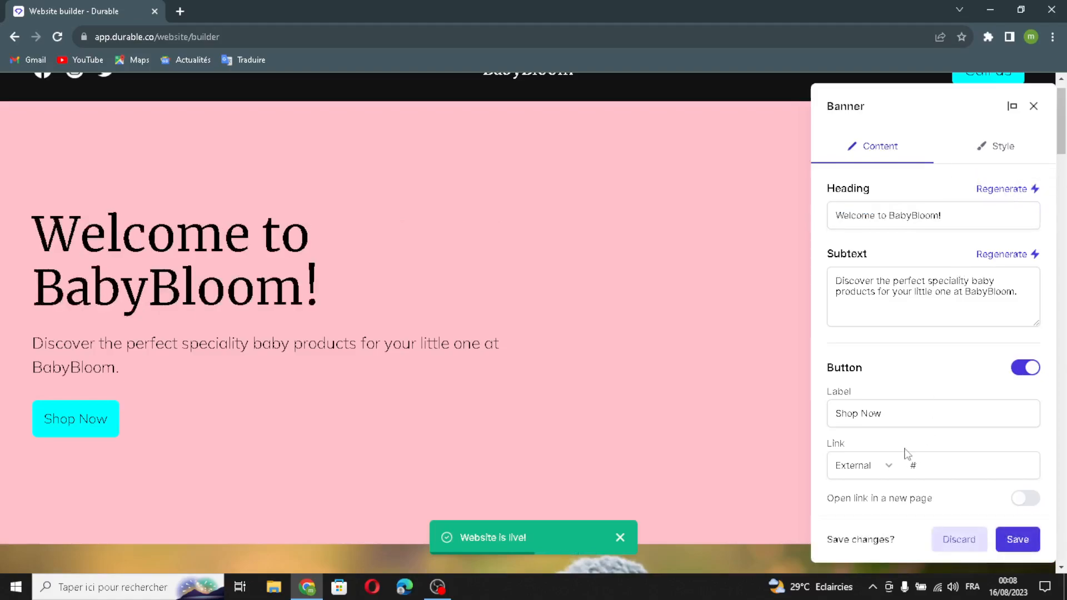
drag(1021, 295, 836, 293)
click(1035, 255)
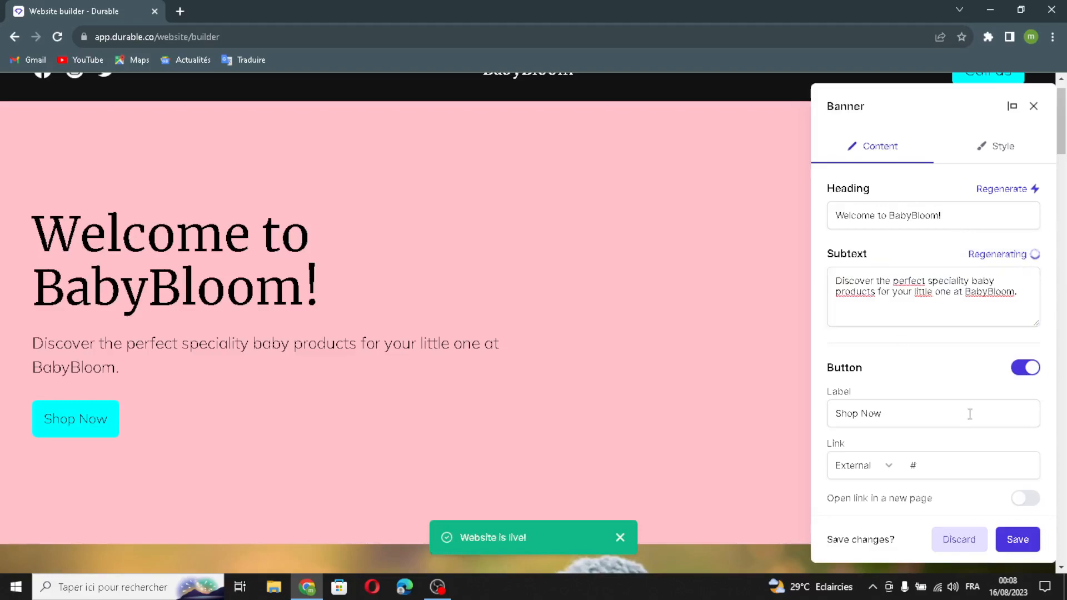
Step: Change the banner button's label to "buy now" and save the banner
drag(948, 415, 763, 428)
text(b)
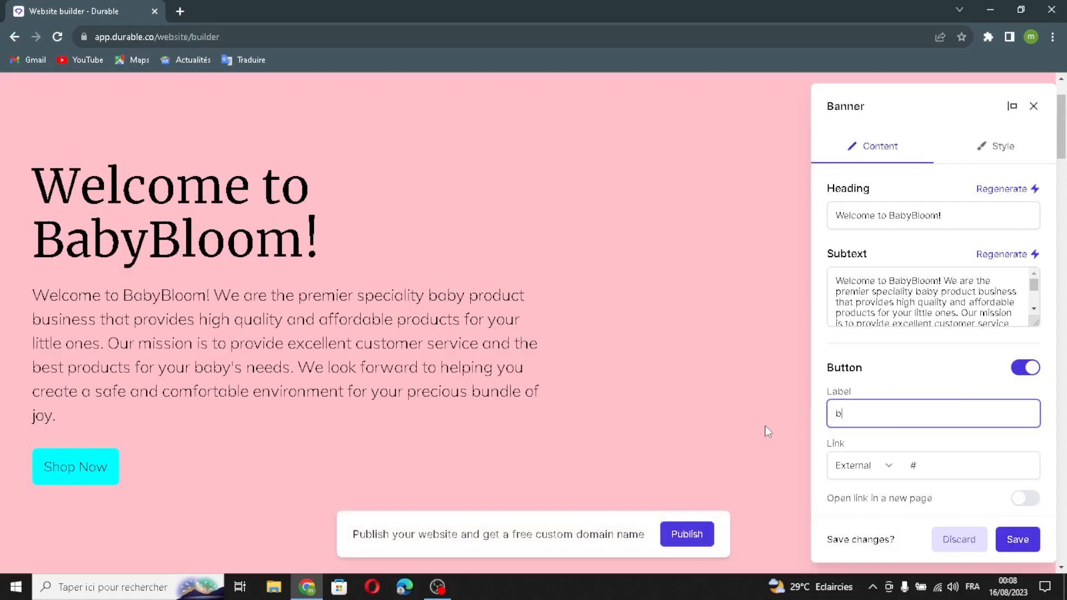
text(uy now)
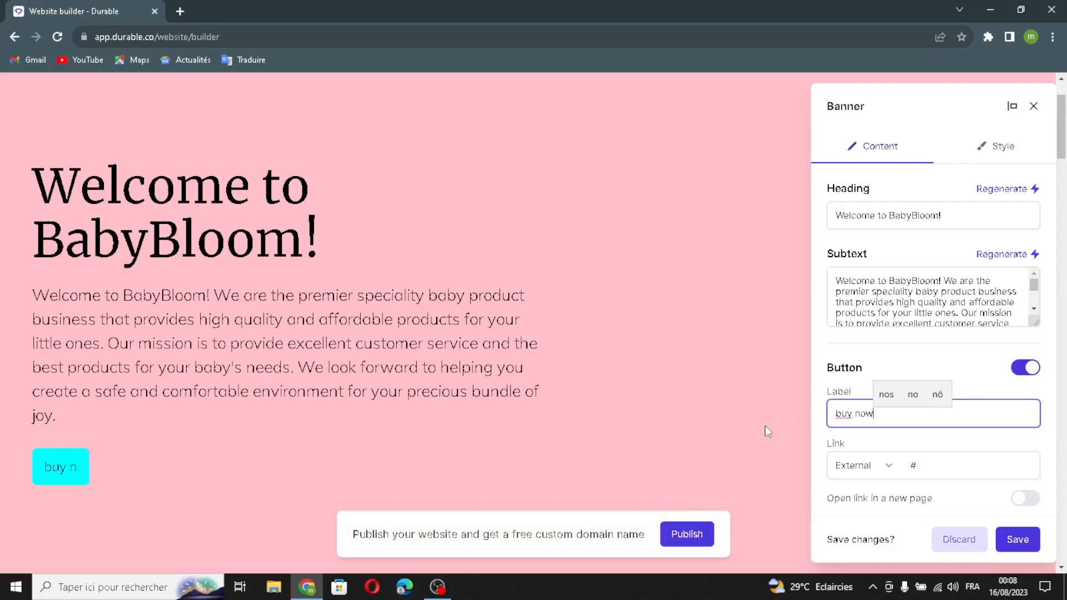
click(967, 467)
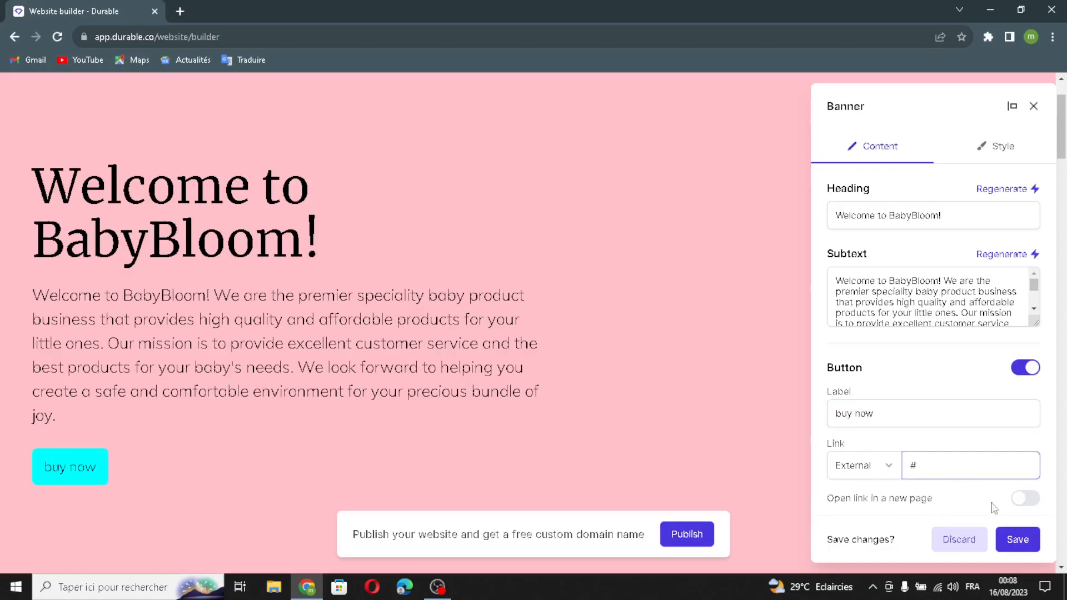
click(1019, 540)
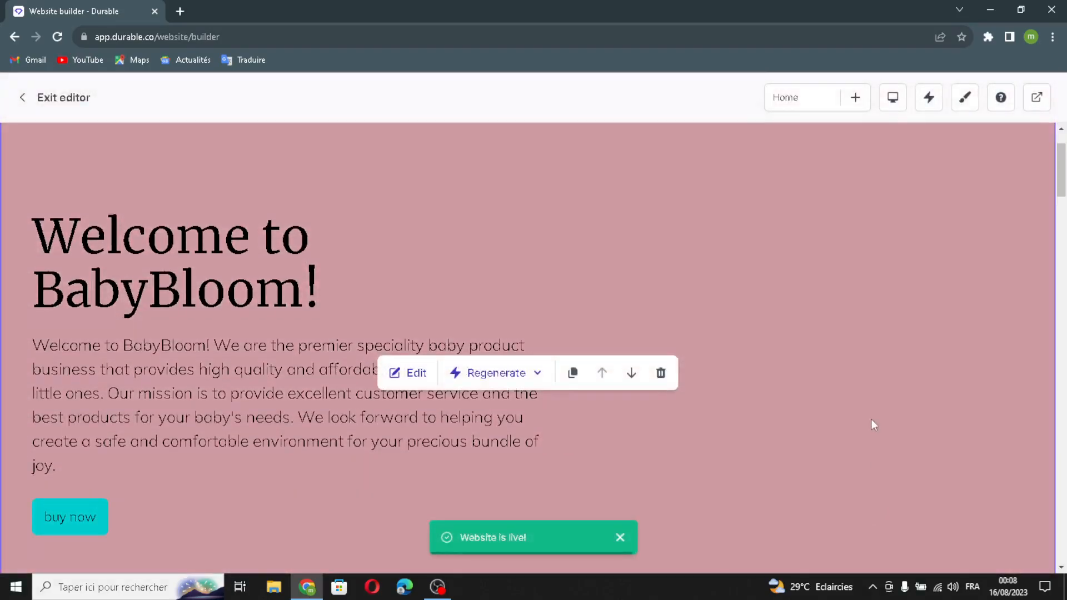
Step: Regenerate the picture of the image section below the banner with AI and save the section
scroll(871, 419, down, 4)
scroll(871, 424, down, 5)
click(426, 335)
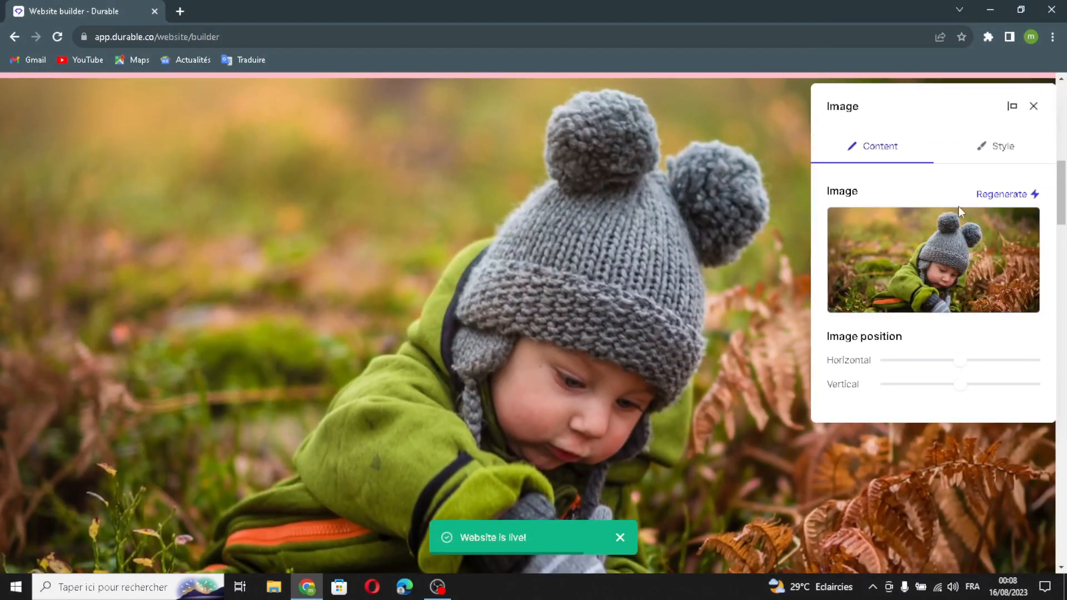
click(1002, 195)
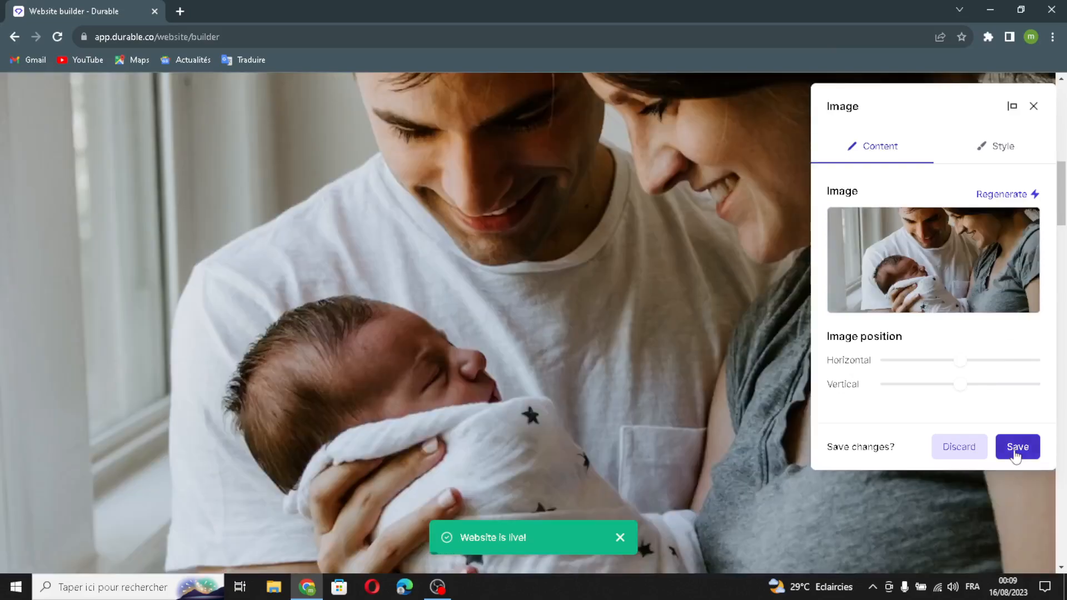
click(1018, 447)
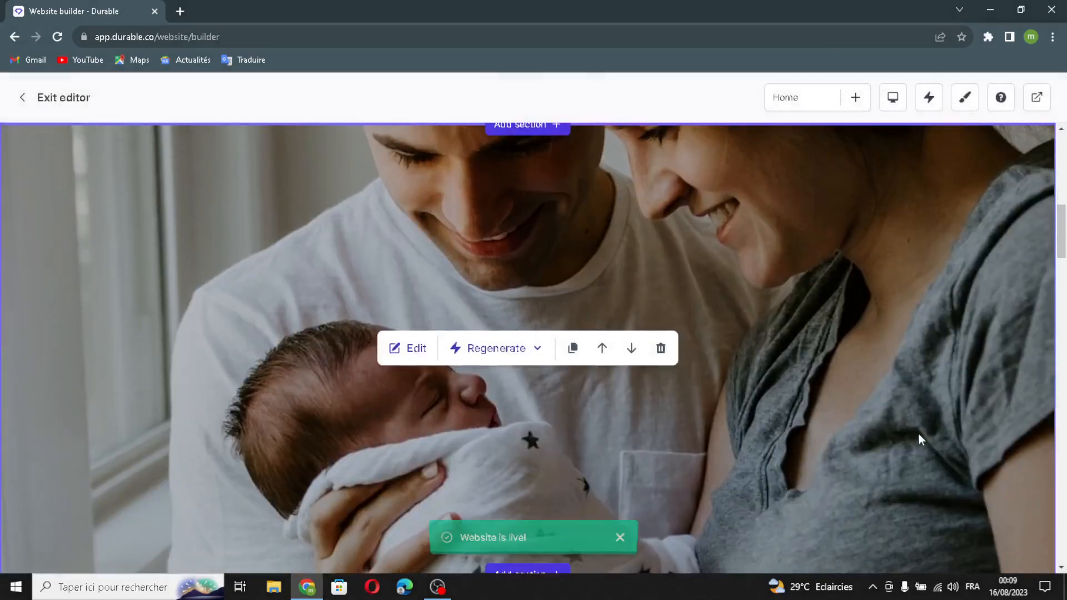
Step: Examine the content and style settings of the About us text section, and close them
scroll(922, 440, down, 8)
mouse_move(543, 437)
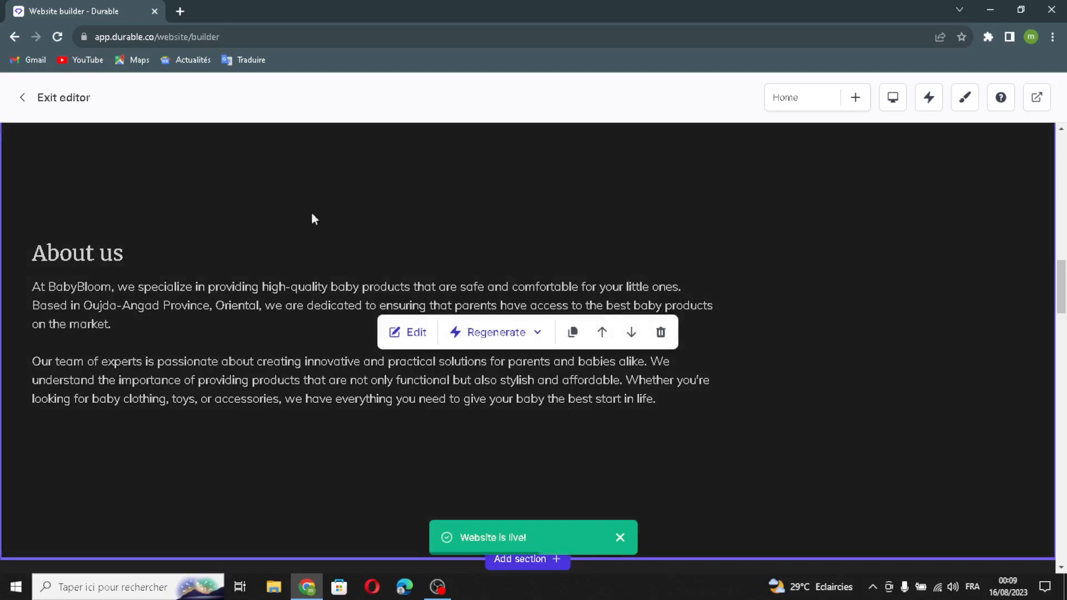
click(395, 331)
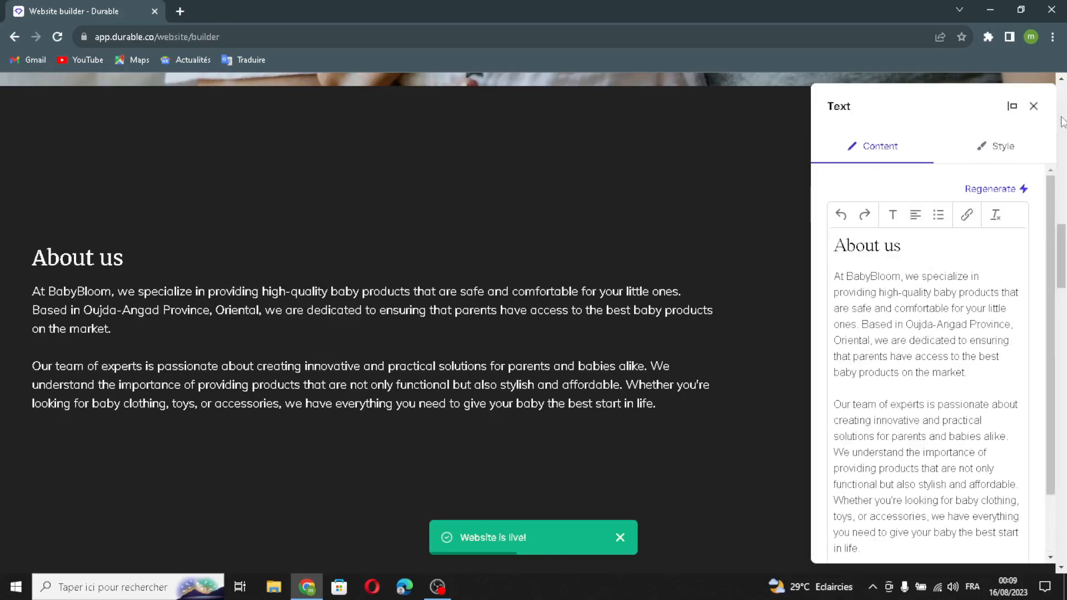
click(1002, 147)
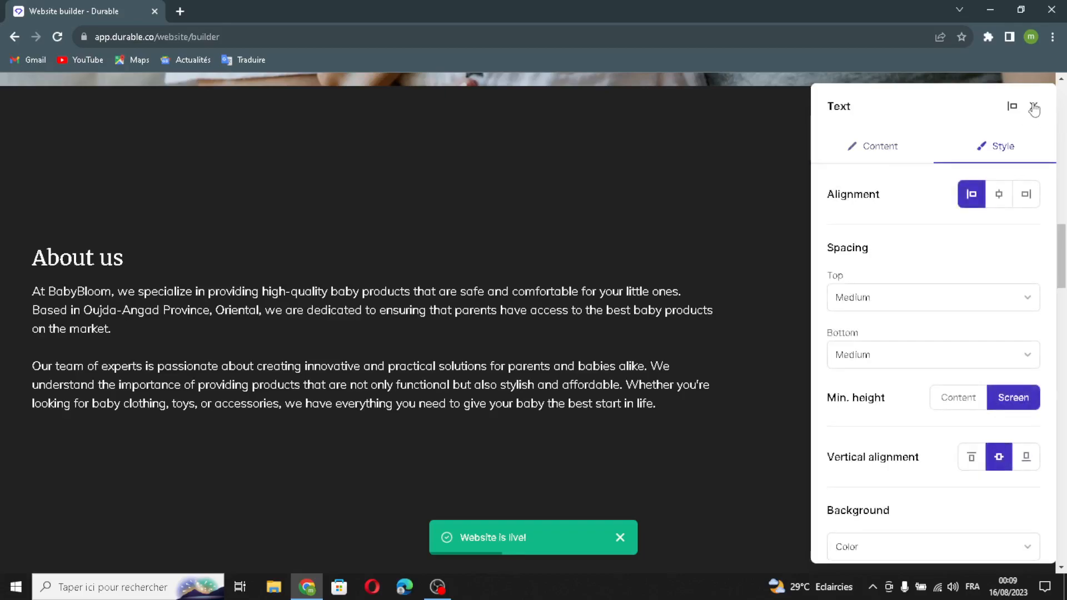
click(1034, 108)
Step: Open the Our Services list section for editing and examine its heading, display options and list items
scroll(775, 339, down, 5)
scroll(784, 328, up, 5)
scroll(764, 345, down, 10)
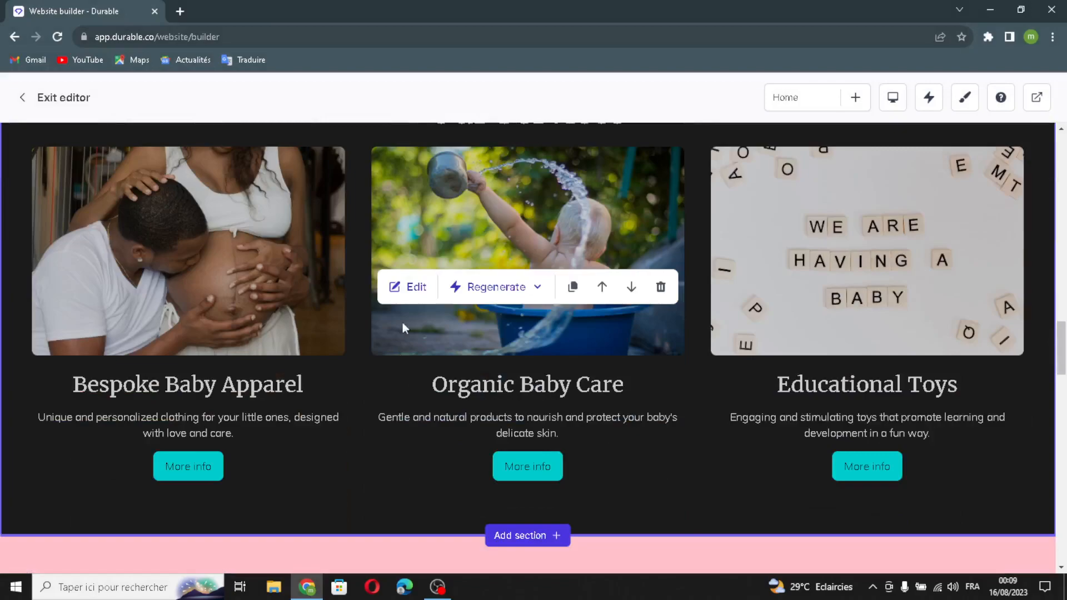
scroll(702, 405, up, 1)
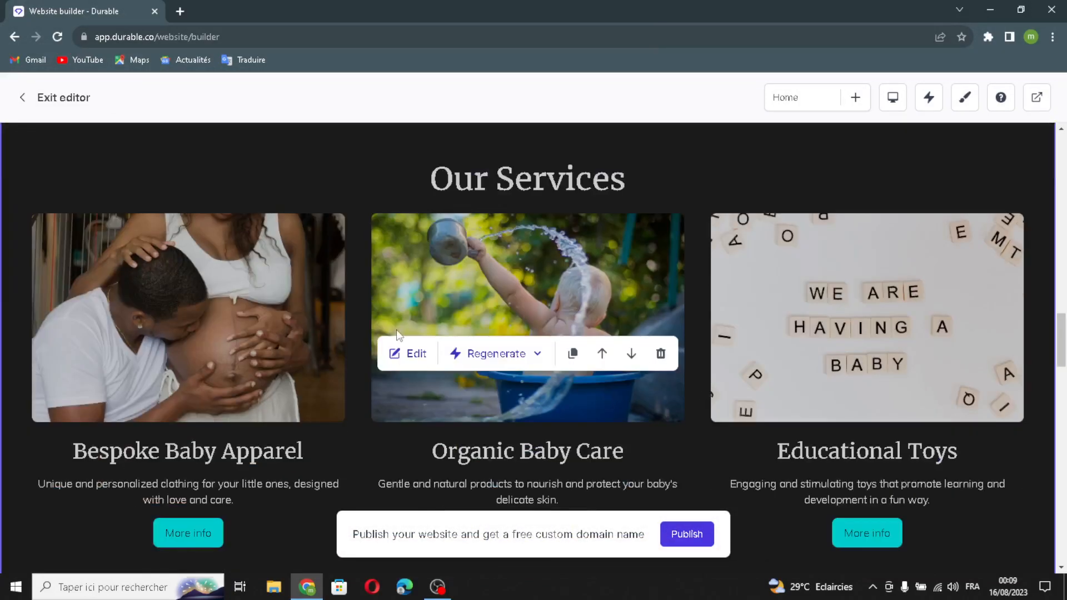
click(409, 354)
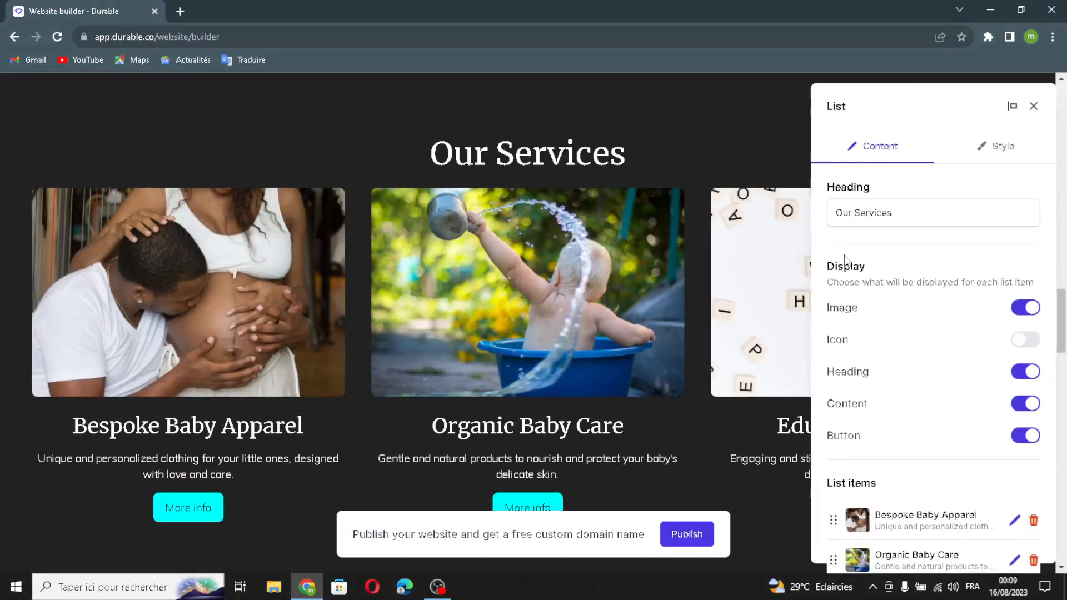
drag(911, 213, 978, 304)
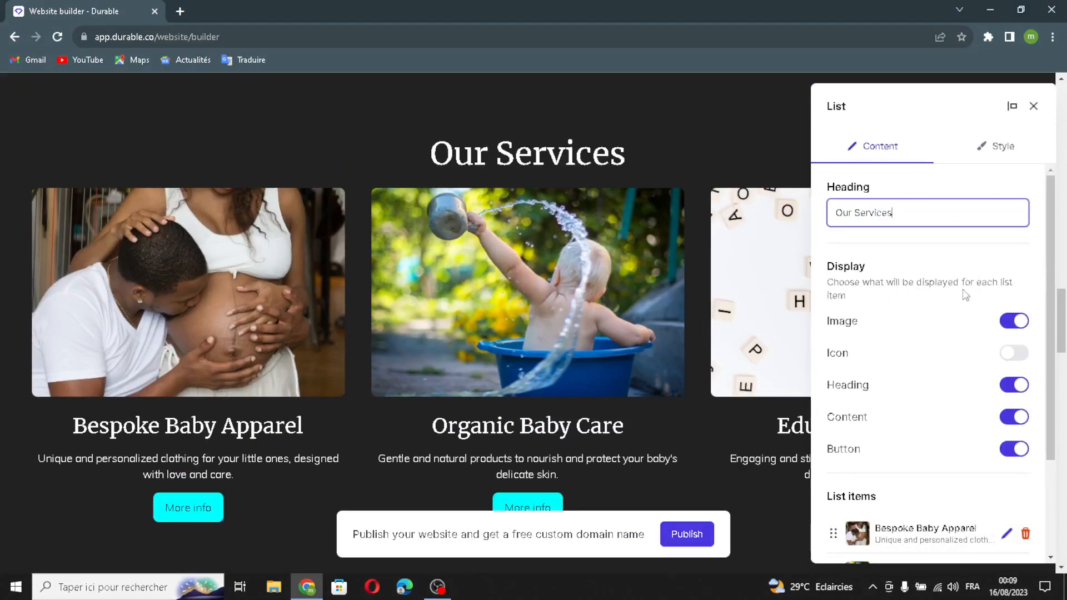
scroll(926, 387, down, 3)
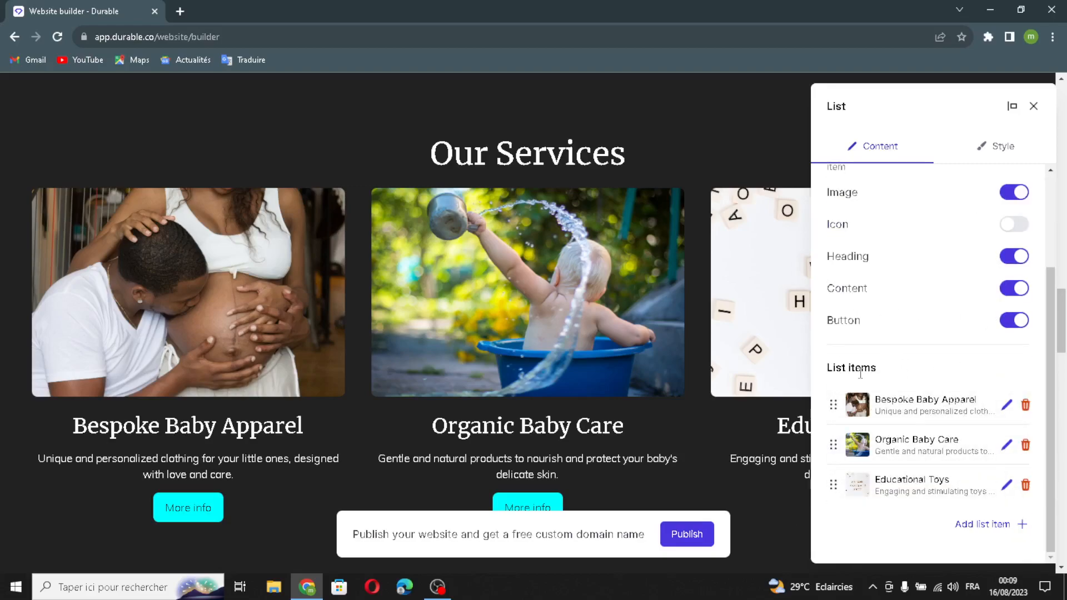
Step: Add a list item to Our Services with an AI-generated image, title and content
click(989, 524)
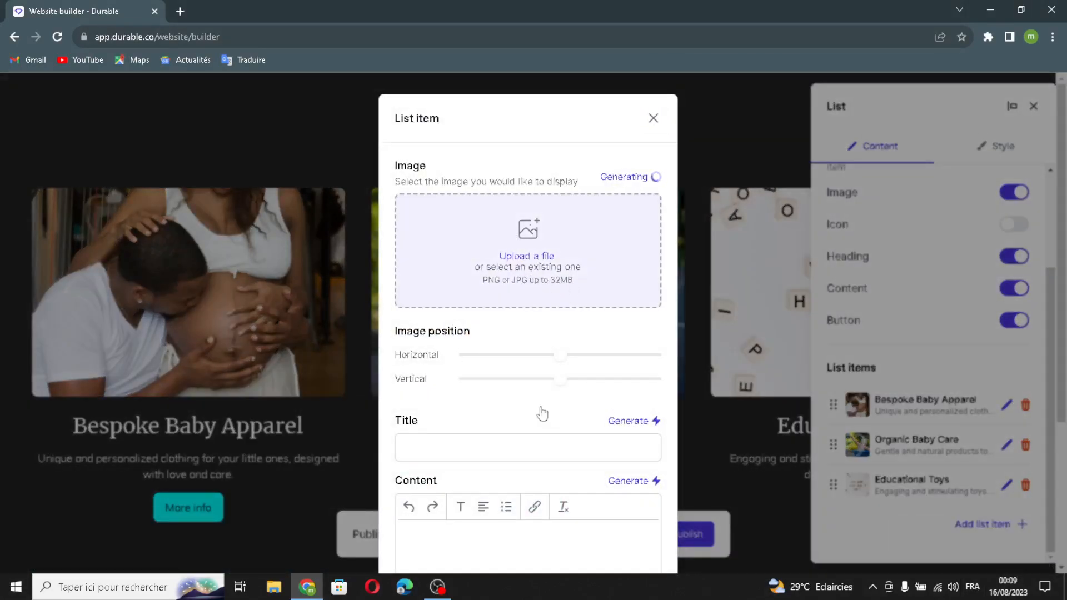
scroll(619, 428, down, 3)
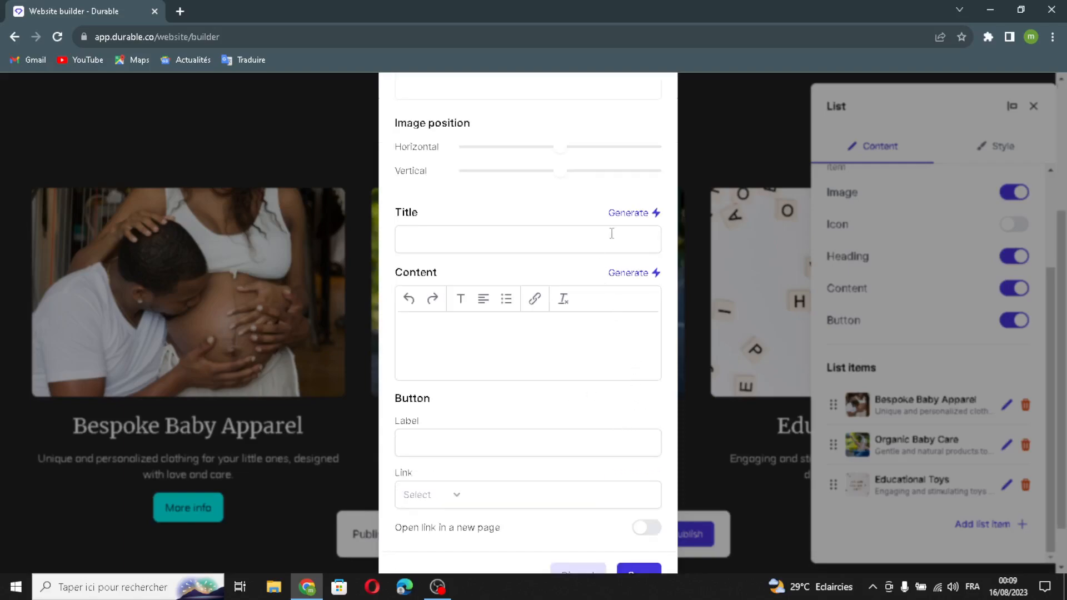
click(623, 218)
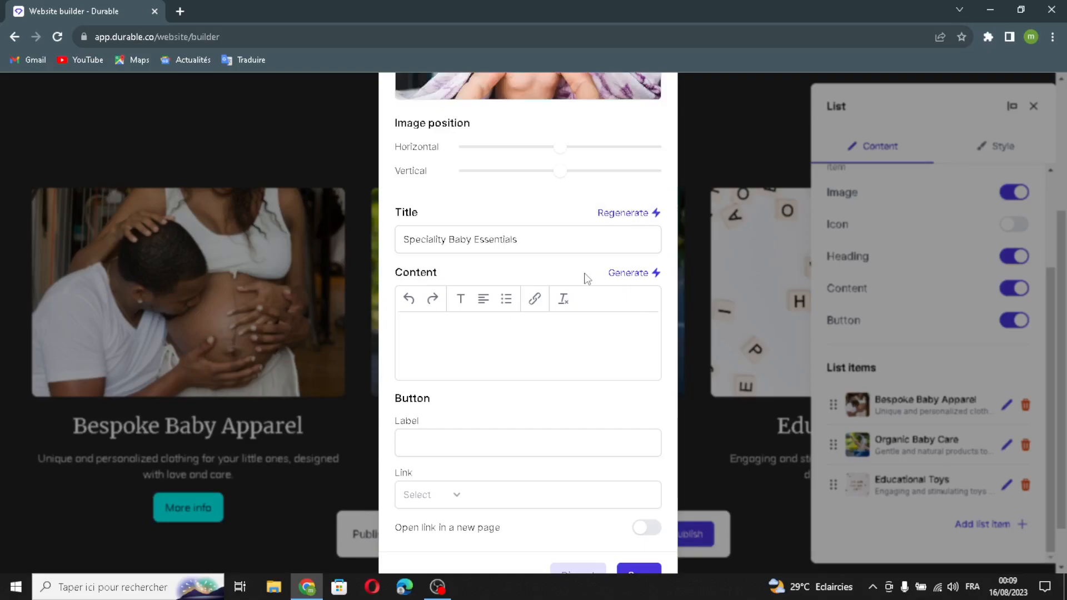
click(640, 277)
scroll(596, 437, down, 4)
Step: Leave the new item's button label and link empty, and save the item and the Our Services section
click(473, 392)
click(459, 444)
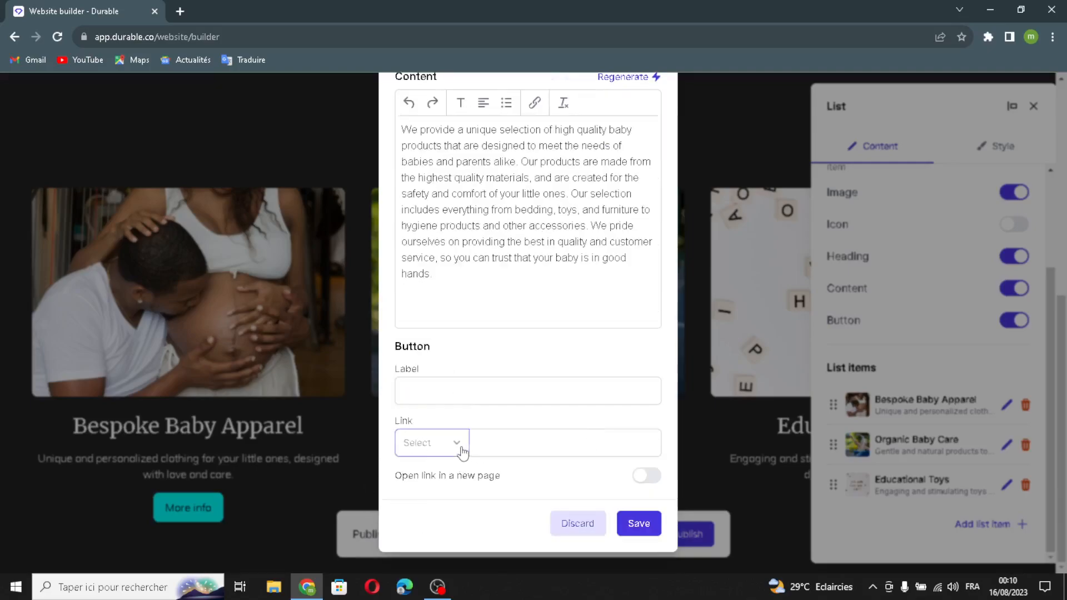
click(443, 443)
click(628, 533)
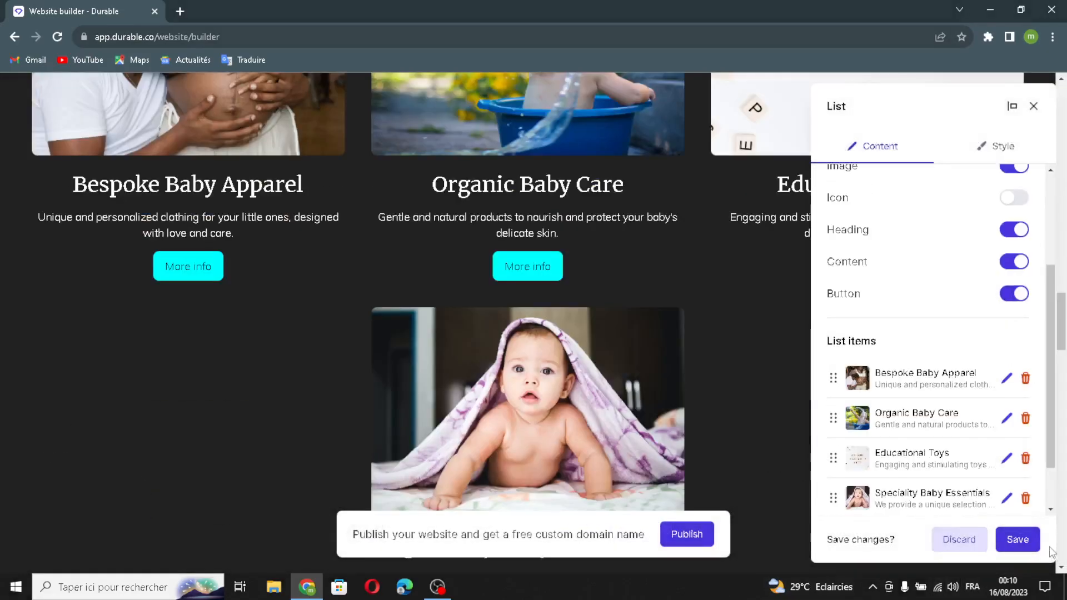
click(1028, 537)
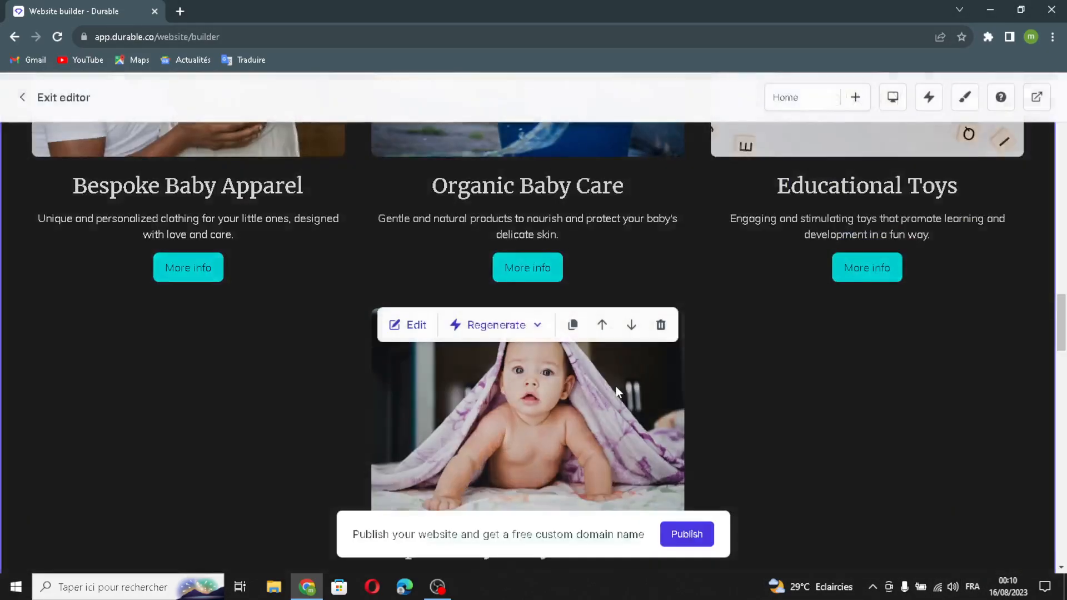
Step: Add a testimonial with an AI-generated quote to the testimonials section and save the section
scroll(666, 326, down, 6)
scroll(666, 327, down, 6)
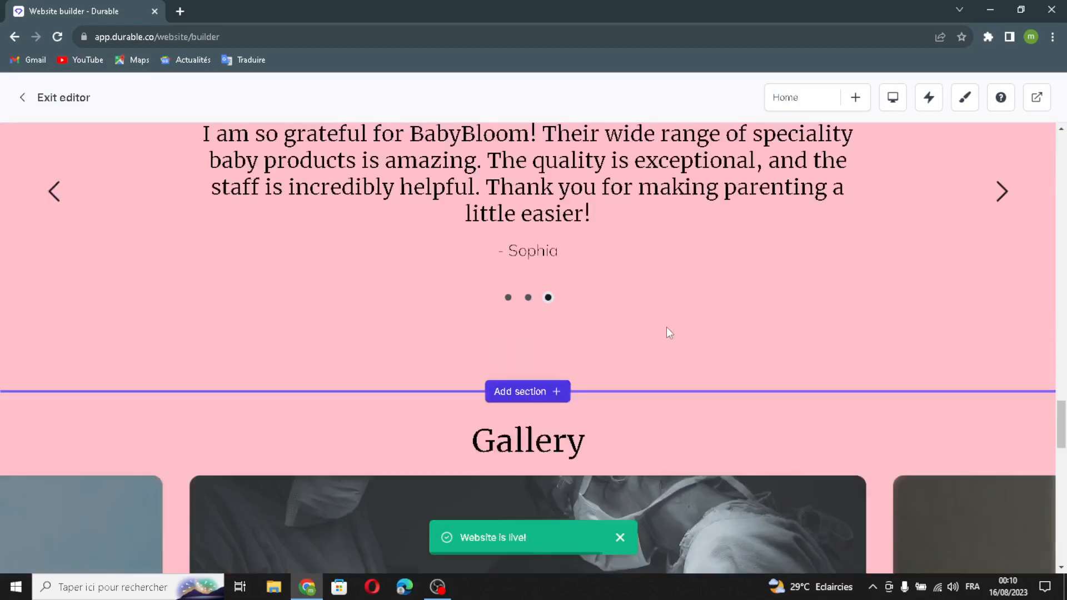
scroll(666, 327, up, 1)
click(401, 279)
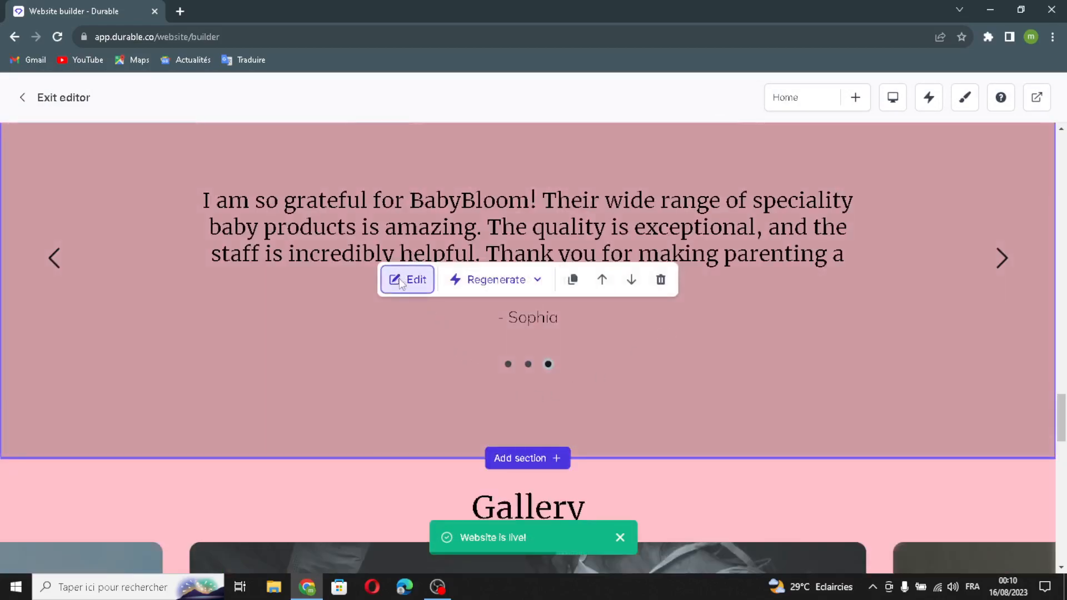
click(985, 324)
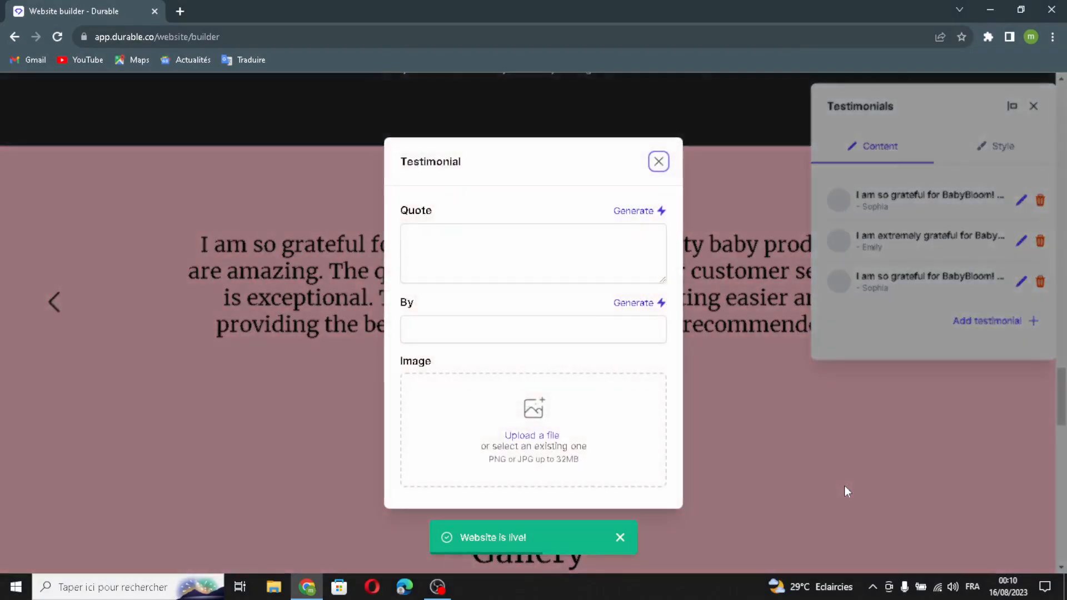
click(634, 211)
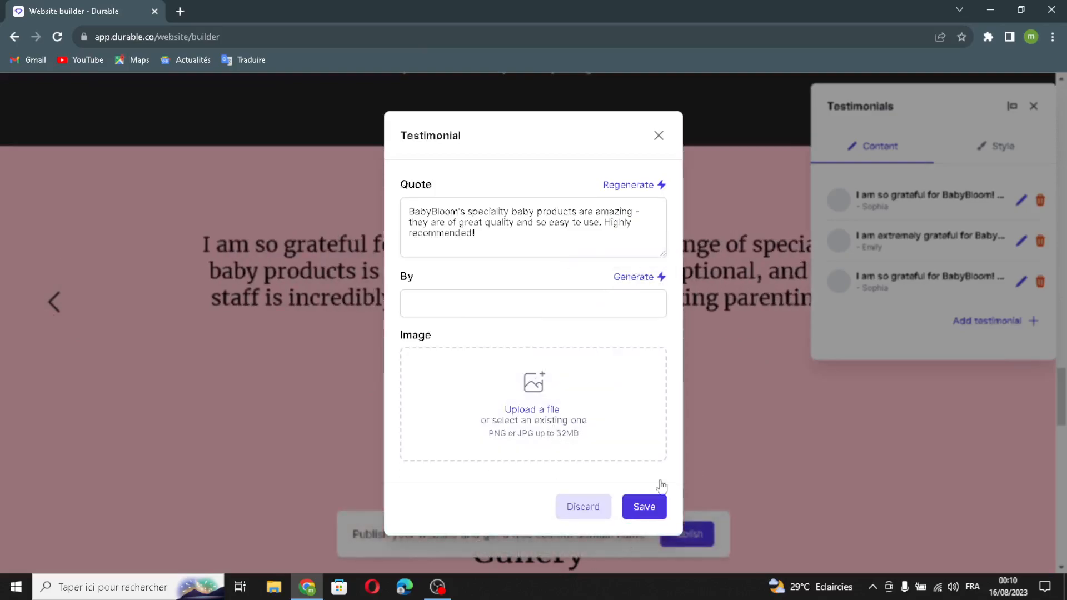
click(623, 516)
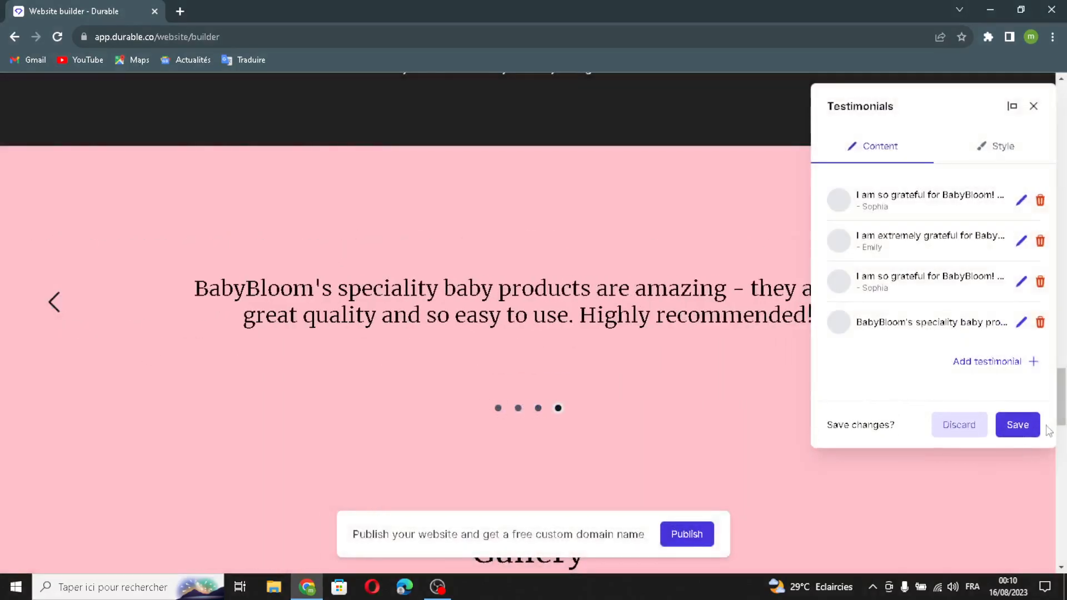
click(1037, 432)
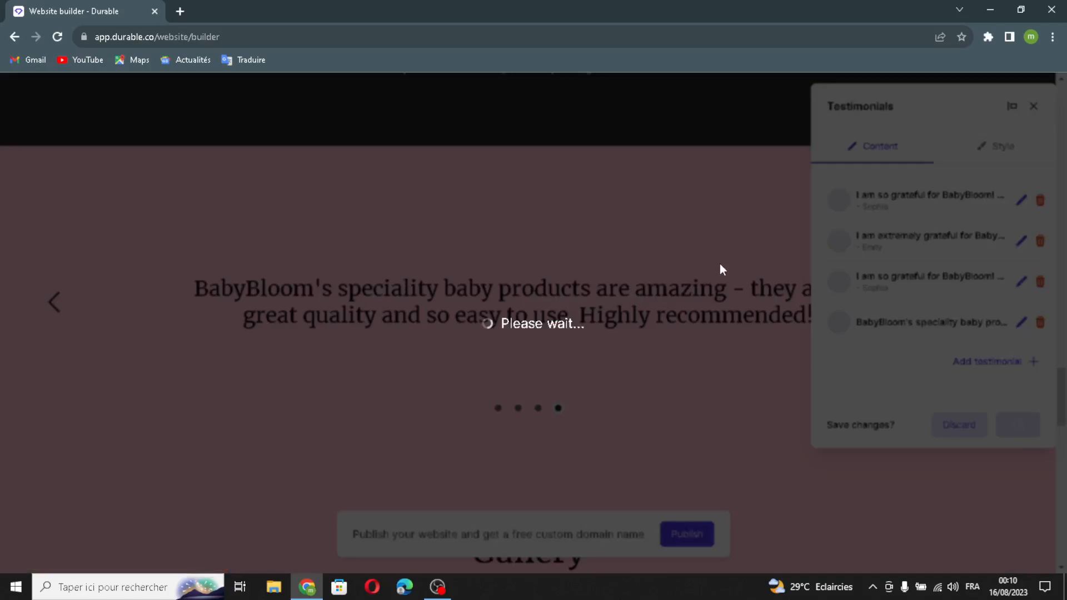
Step: Open the Gallery section for editing and add one AI-generated image to it
scroll(719, 264, down, 7)
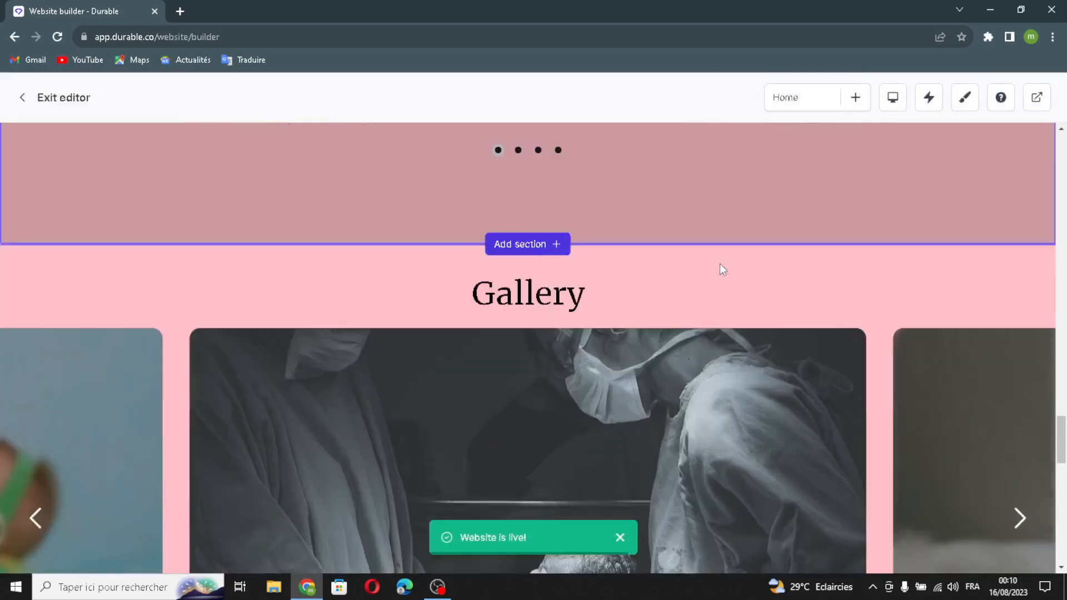
scroll(721, 266, down, 1)
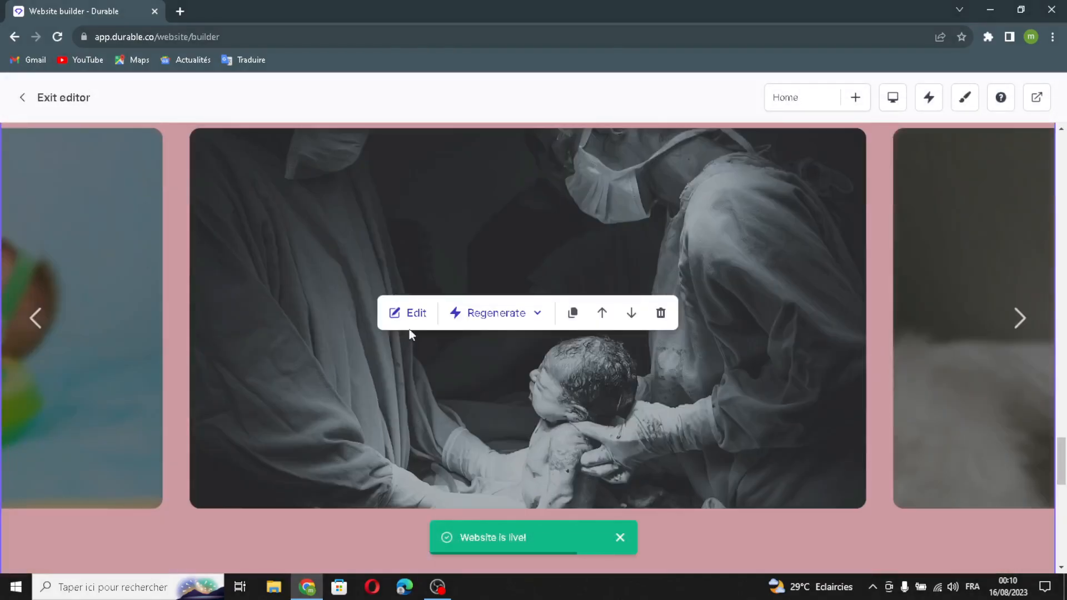
click(415, 314)
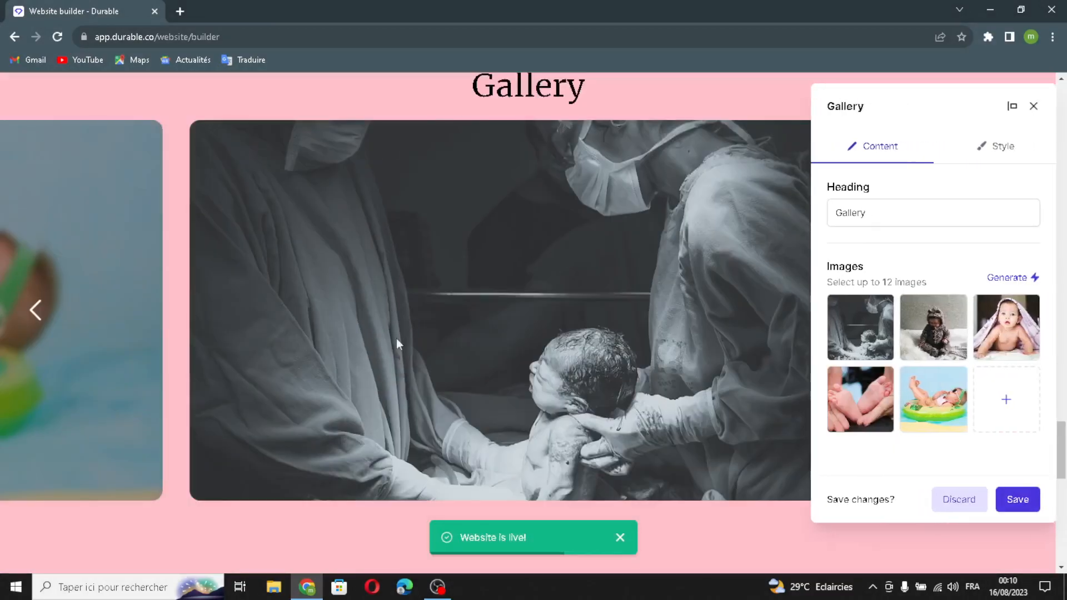
drag(870, 215, 815, 231)
click(906, 214)
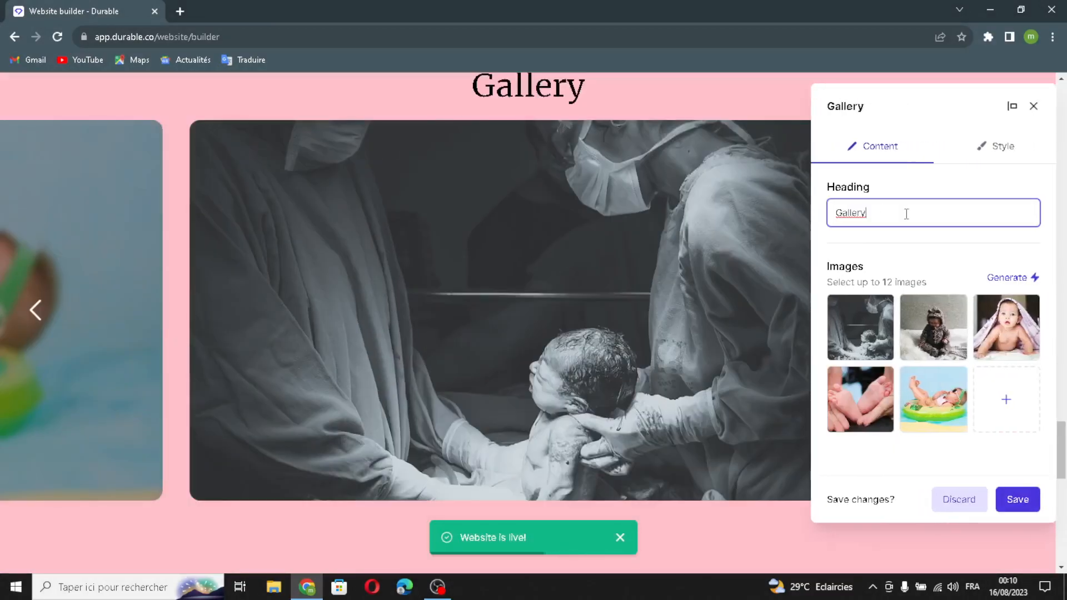
click(992, 281)
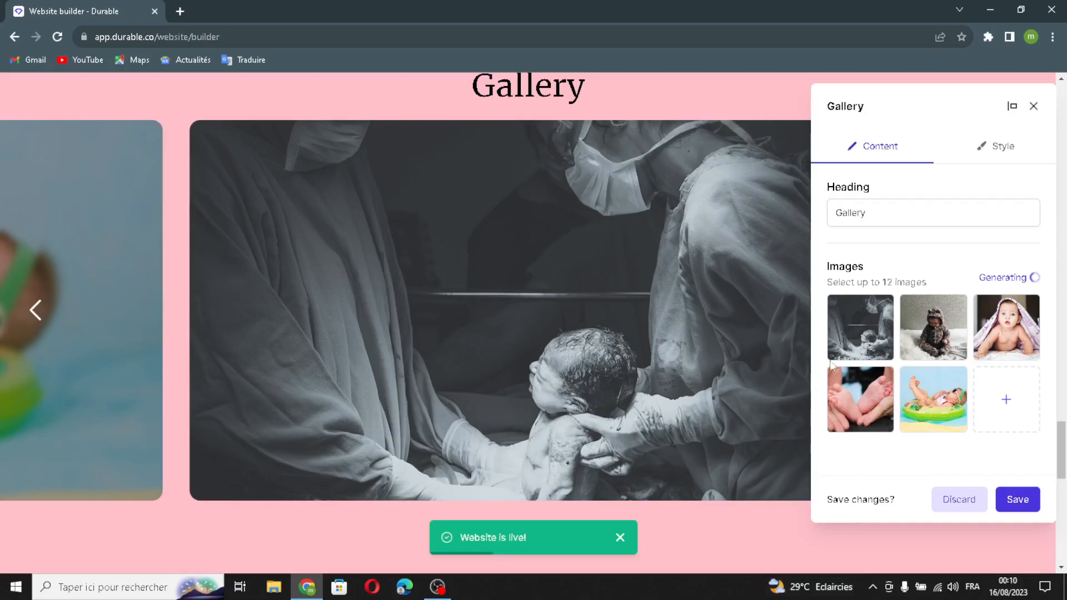
click(990, 404)
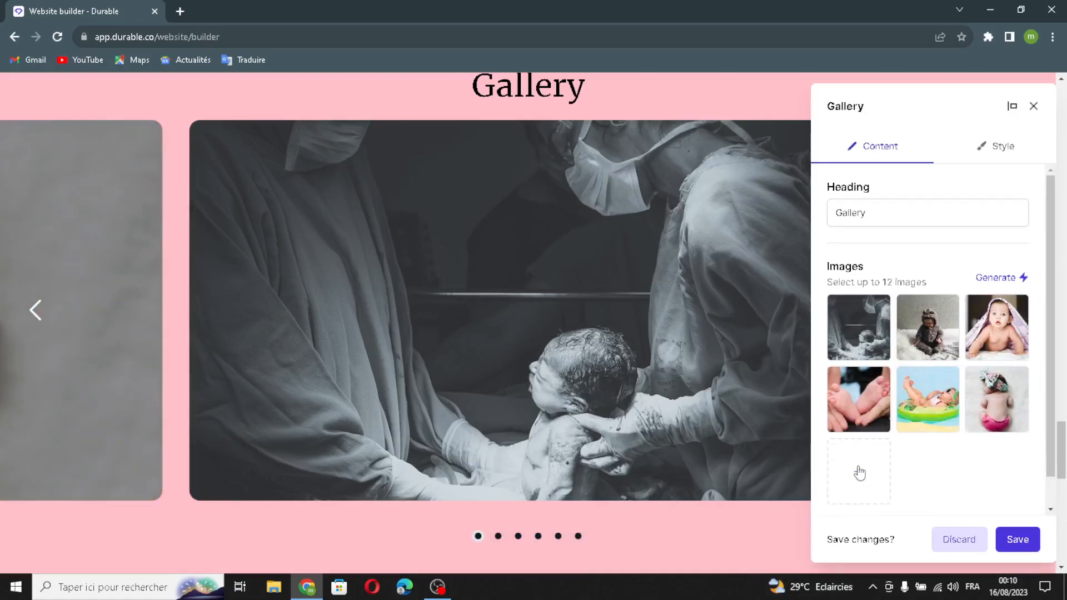
Step: Open the file upload option for another gallery image, and search Google Images for "baby product" in a new browser tab
click(860, 471)
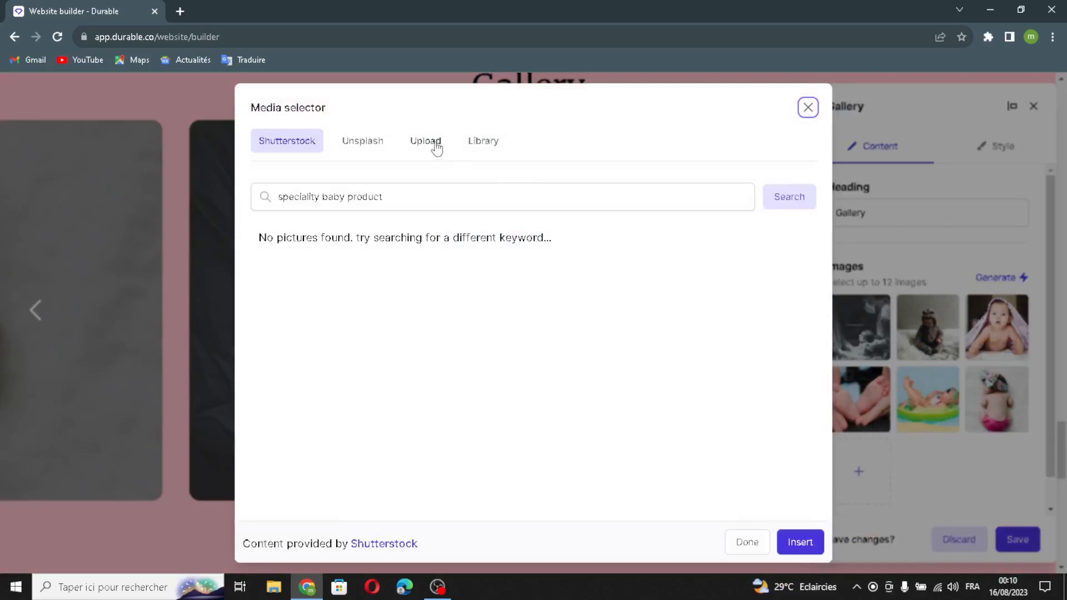
click(425, 140)
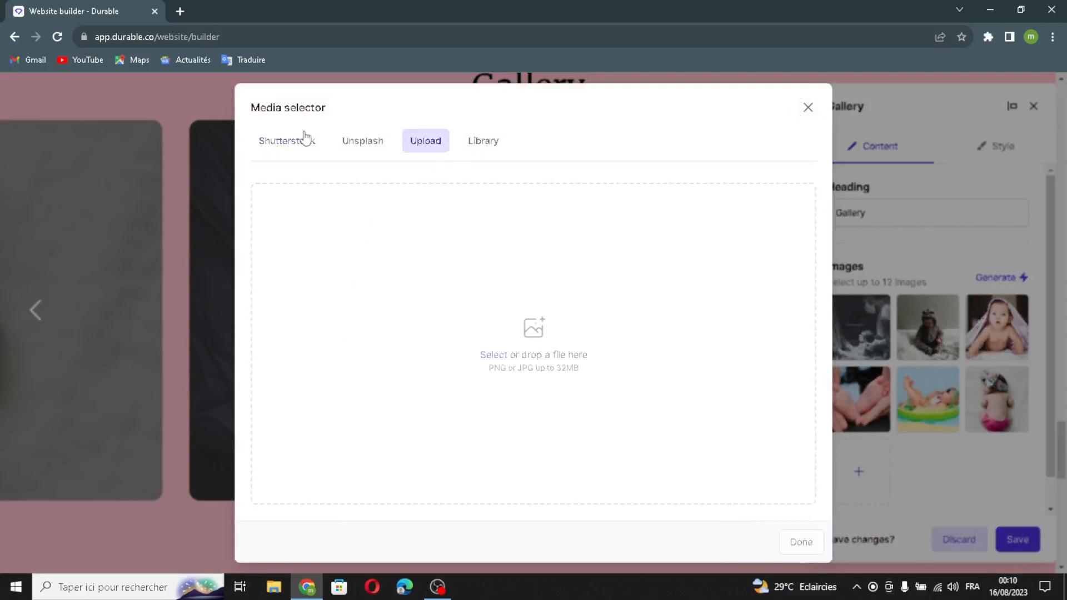
click(185, 16)
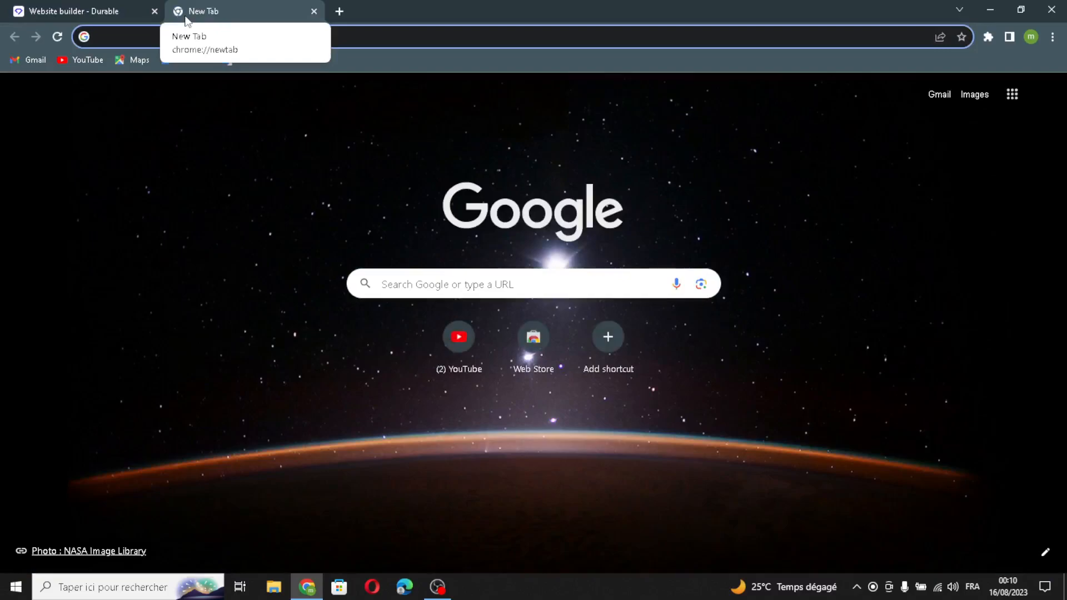
text(bab)
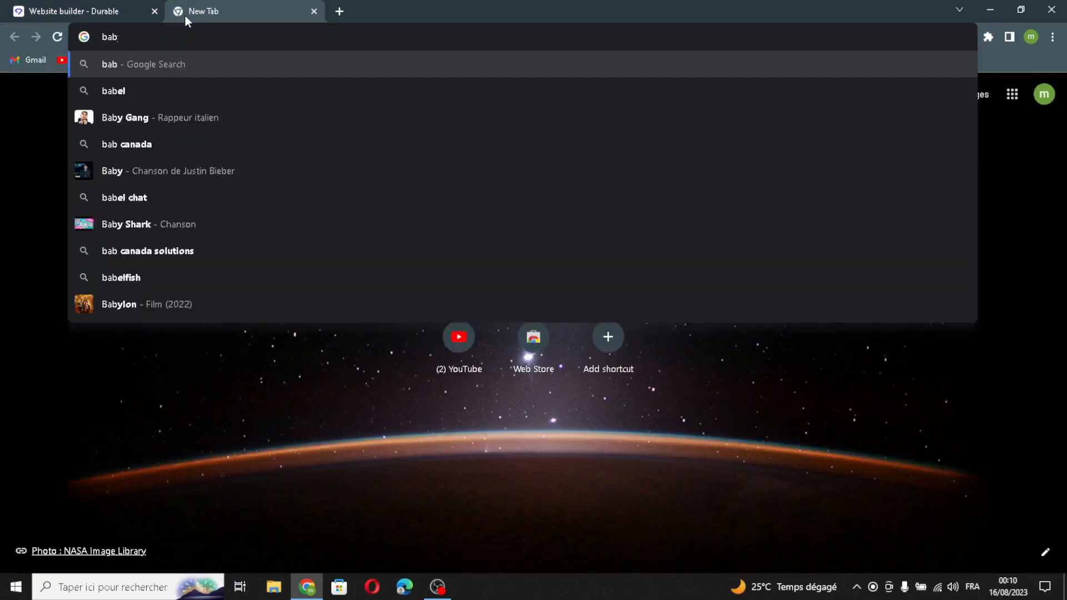
text(y pro)
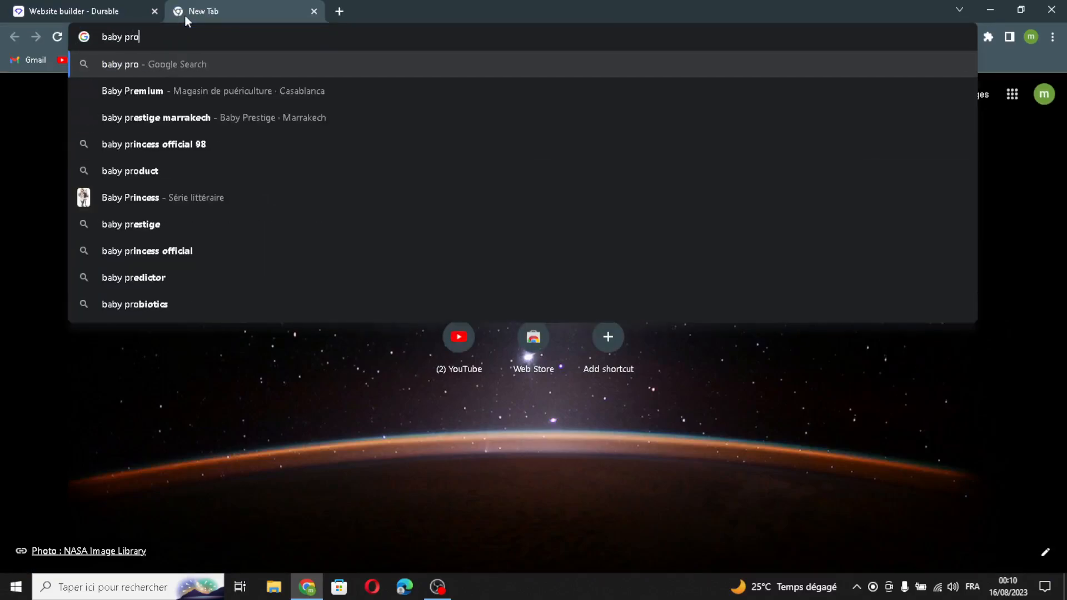
text(duct)
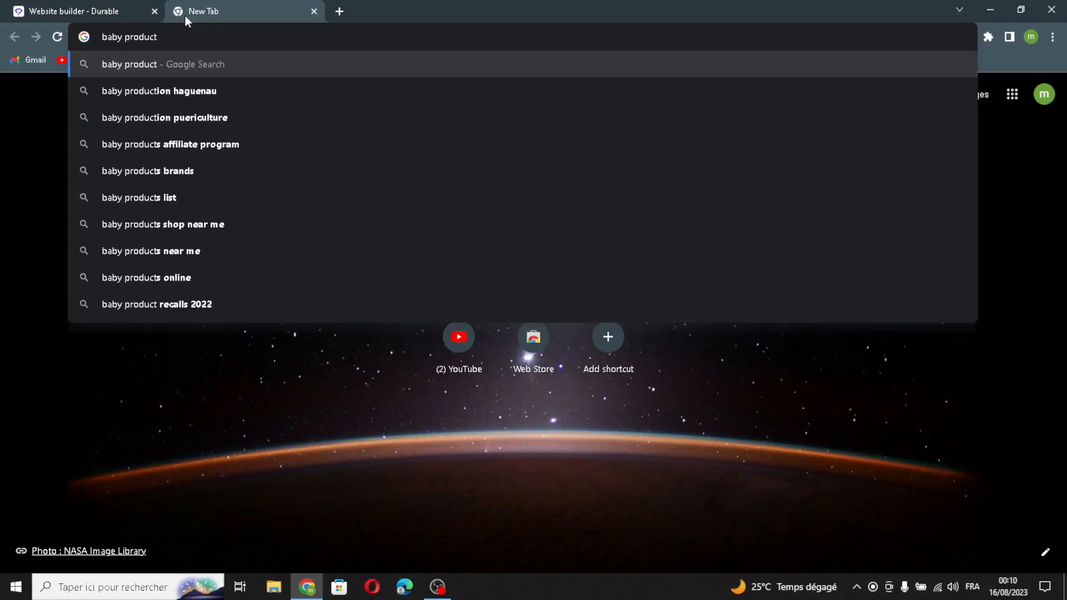
key(Return)
click(147, 146)
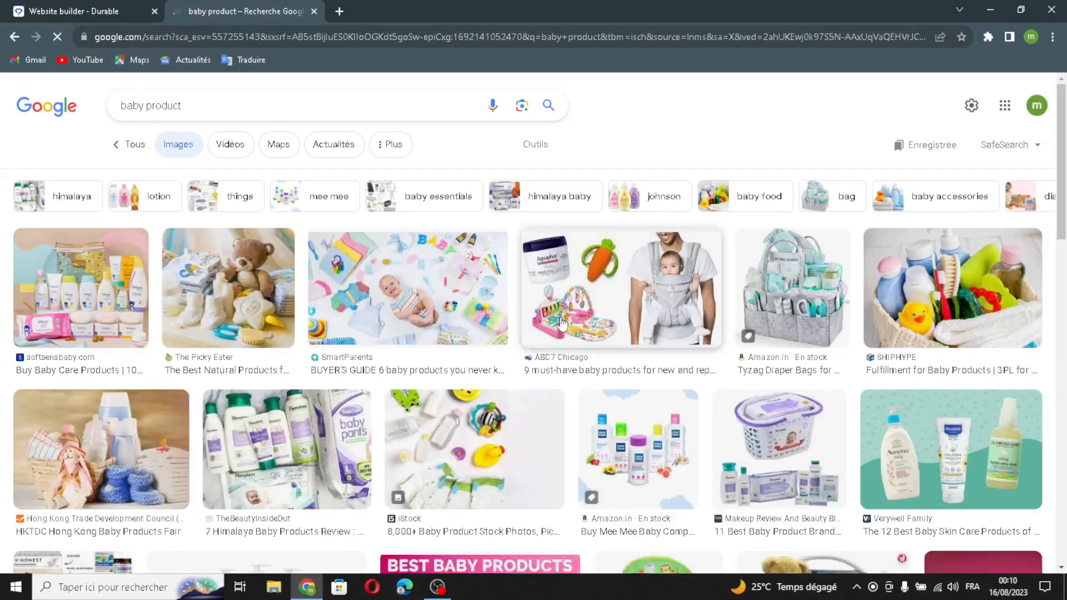
Step: Upload the Google Images picture of a baby surrounded by baby products to the gallery
drag(432, 318, 255, 5)
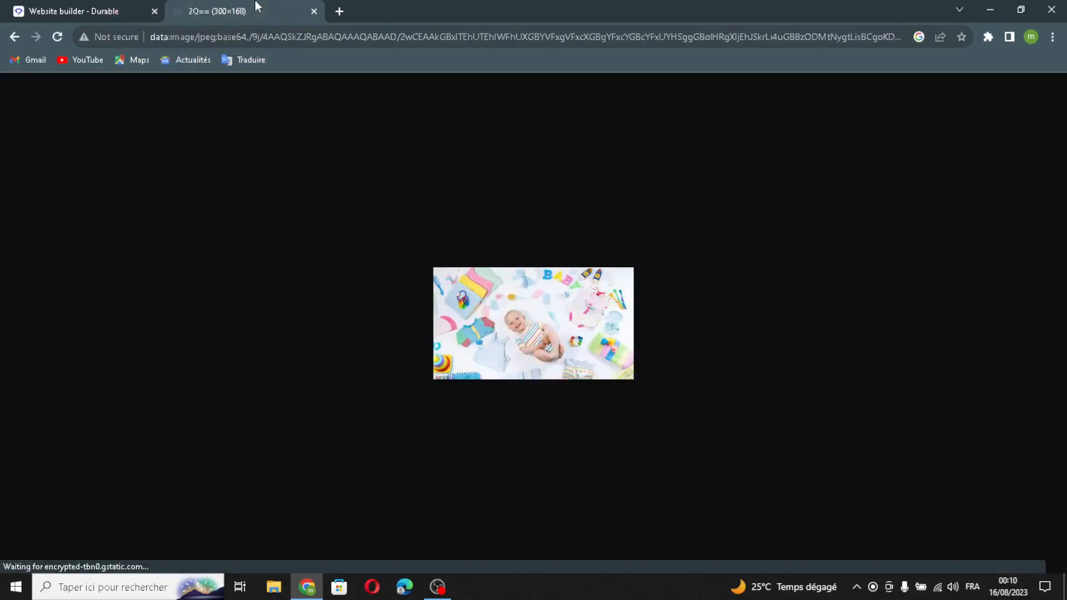
drag(455, 293, 574, 406)
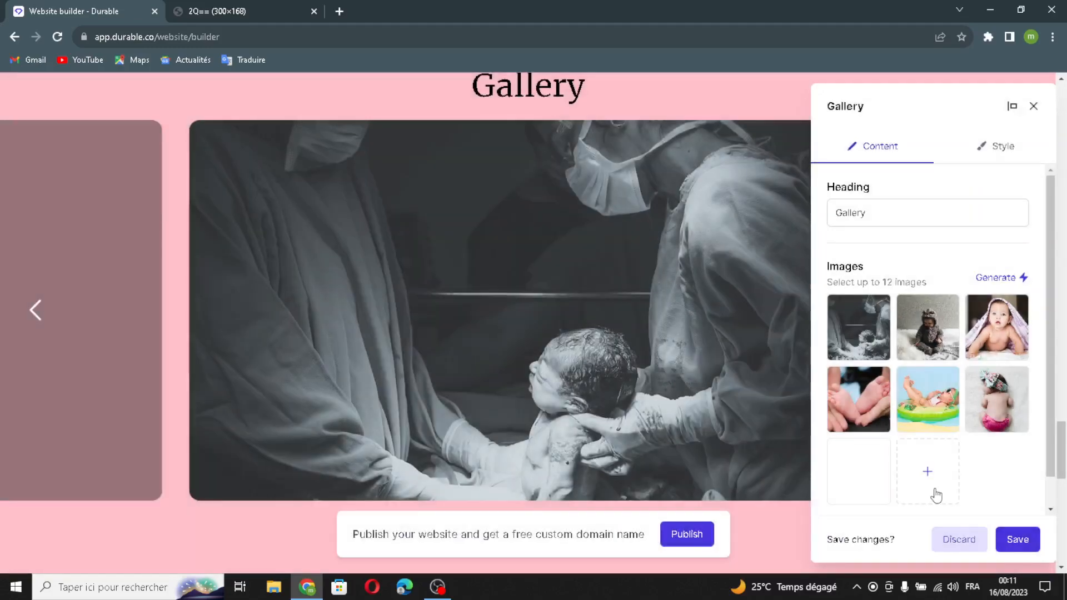
Step: Try to insert the second Shutterstock image for "speciality baby product" into the gallery
click(936, 494)
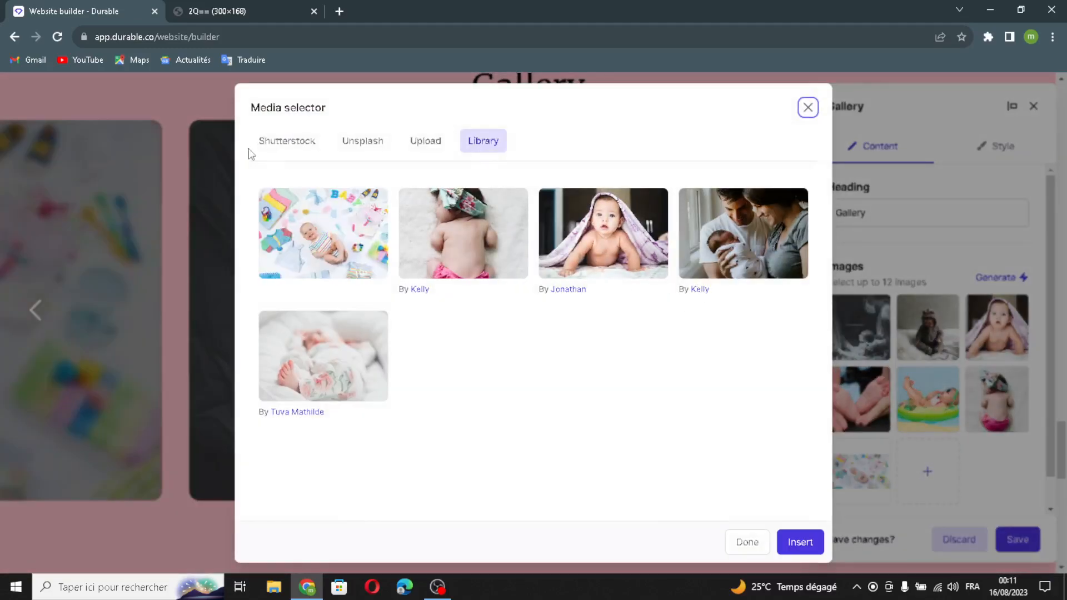
click(284, 145)
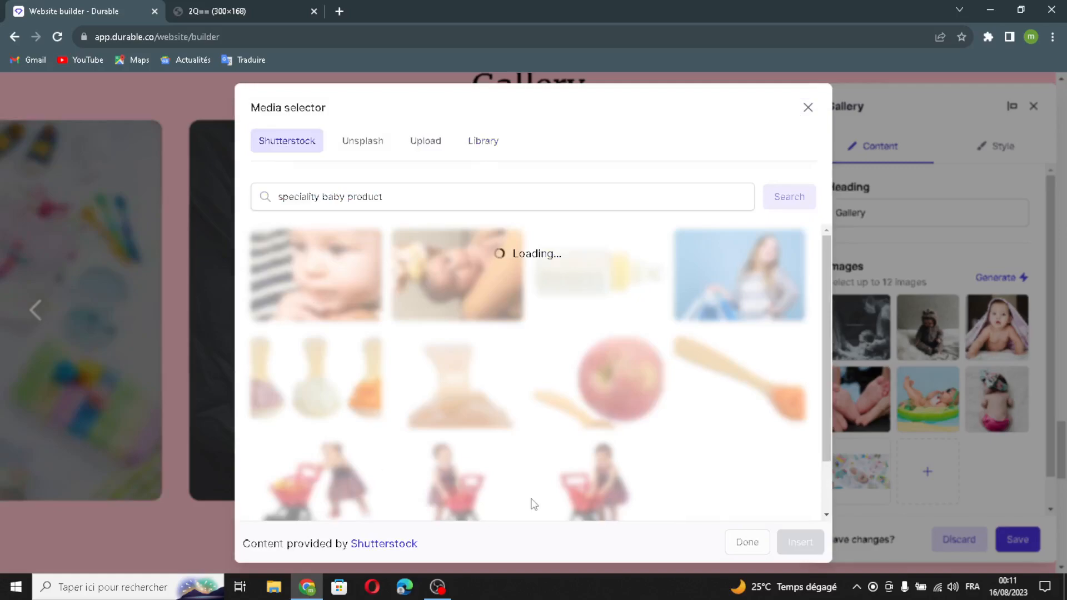
scroll(670, 414, down, 2)
scroll(670, 415, up, 2)
click(408, 278)
click(807, 543)
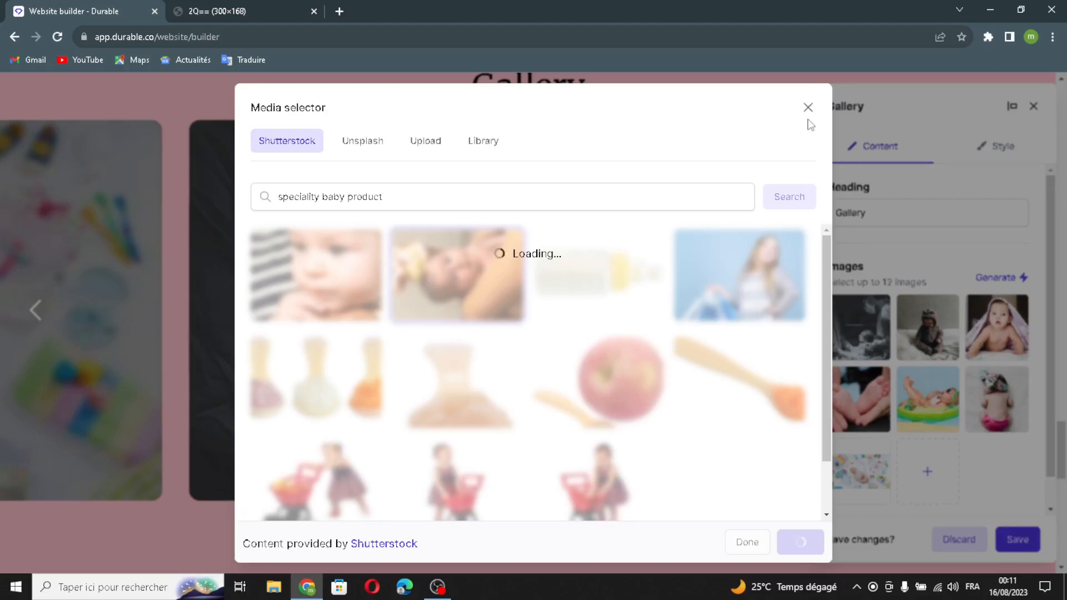
Step: Examine the Location section's heading, address and additional text field options, and close them without changes
scroll(664, 414, down, 7)
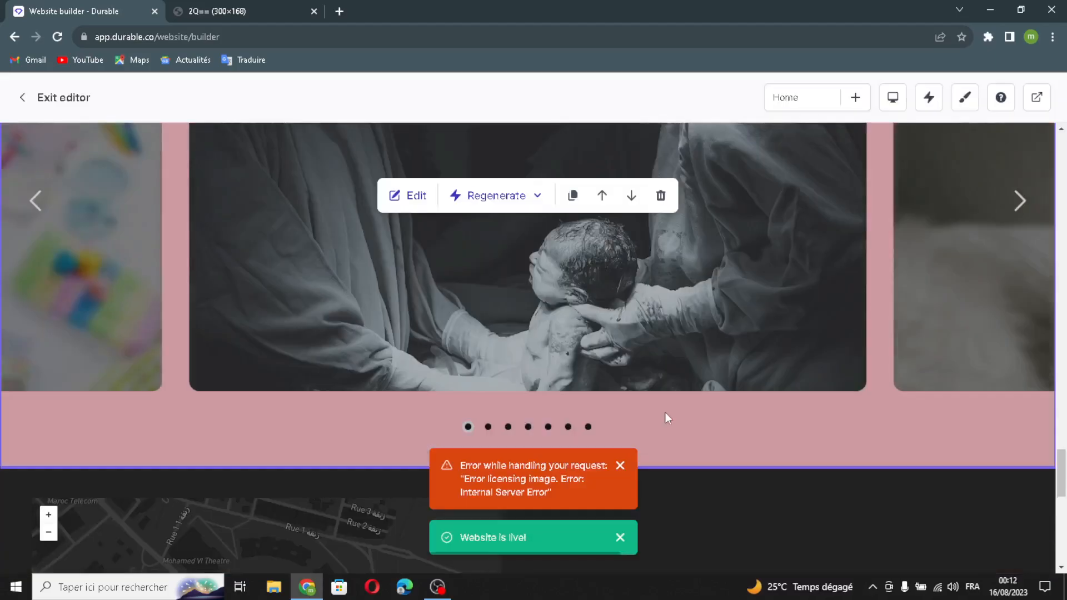
scroll(666, 415, down, 1)
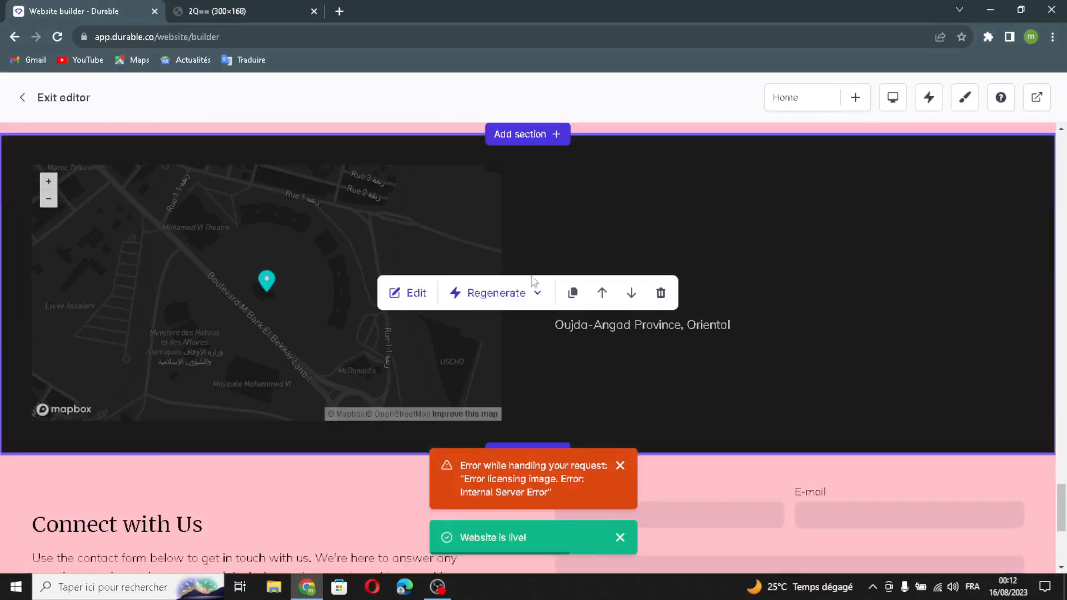
click(416, 293)
click(907, 217)
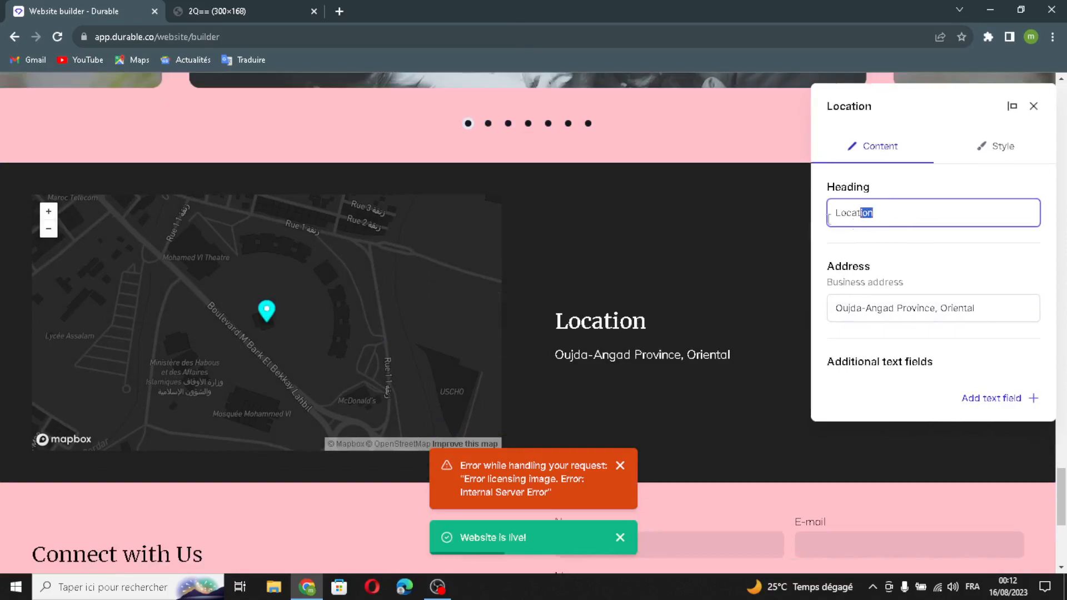
click(1034, 319)
click(979, 401)
click(435, 295)
click(451, 356)
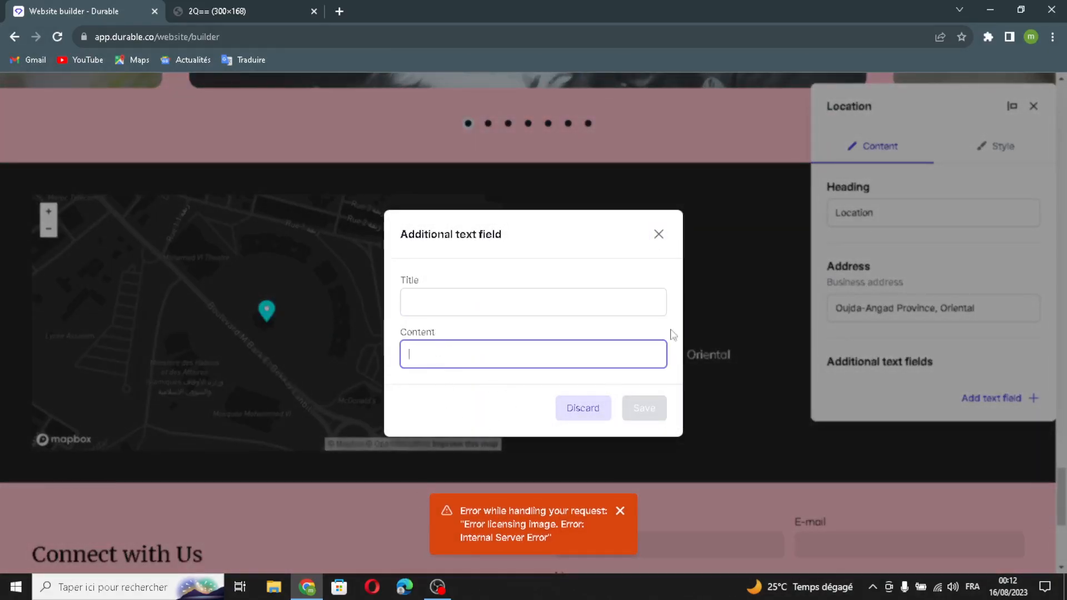
click(659, 233)
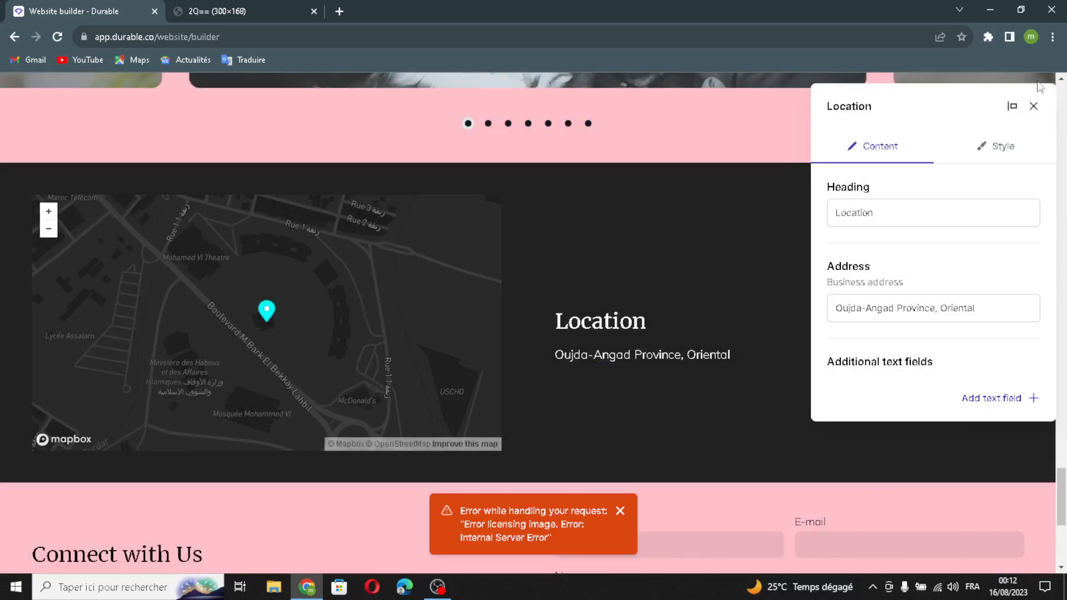
click(1037, 107)
Step: Open the contact form section for editing and regenerate its heading and introductory text with AI
scroll(592, 373, down, 5)
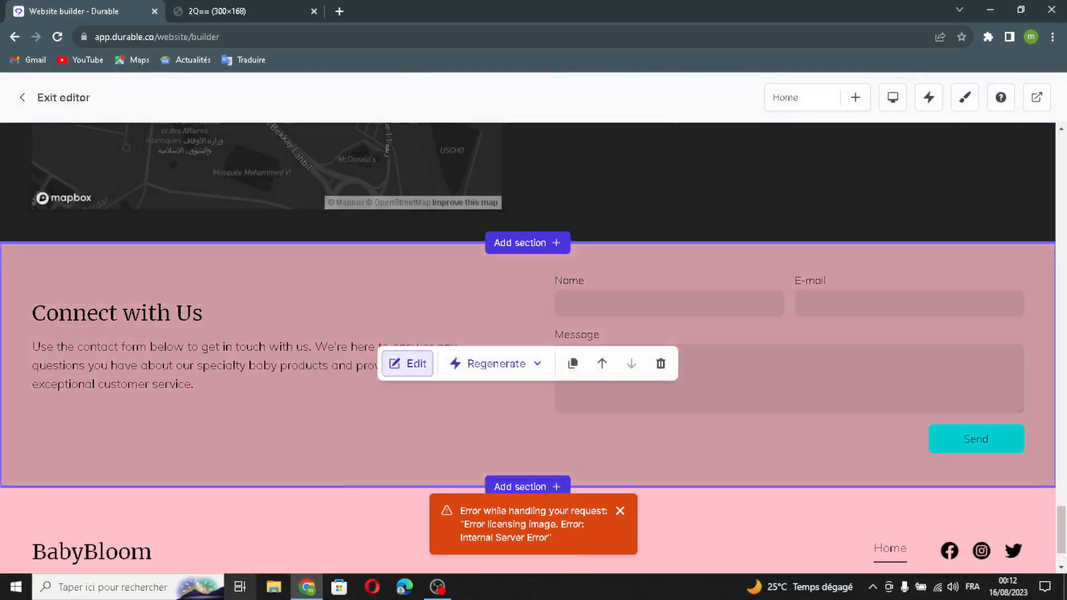
click(396, 362)
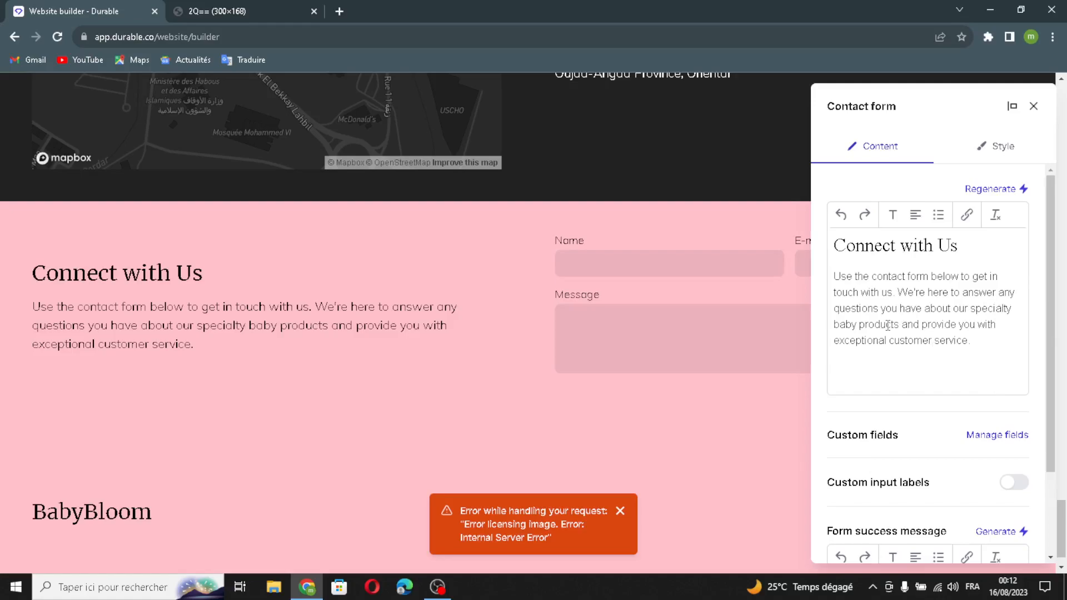
click(1021, 189)
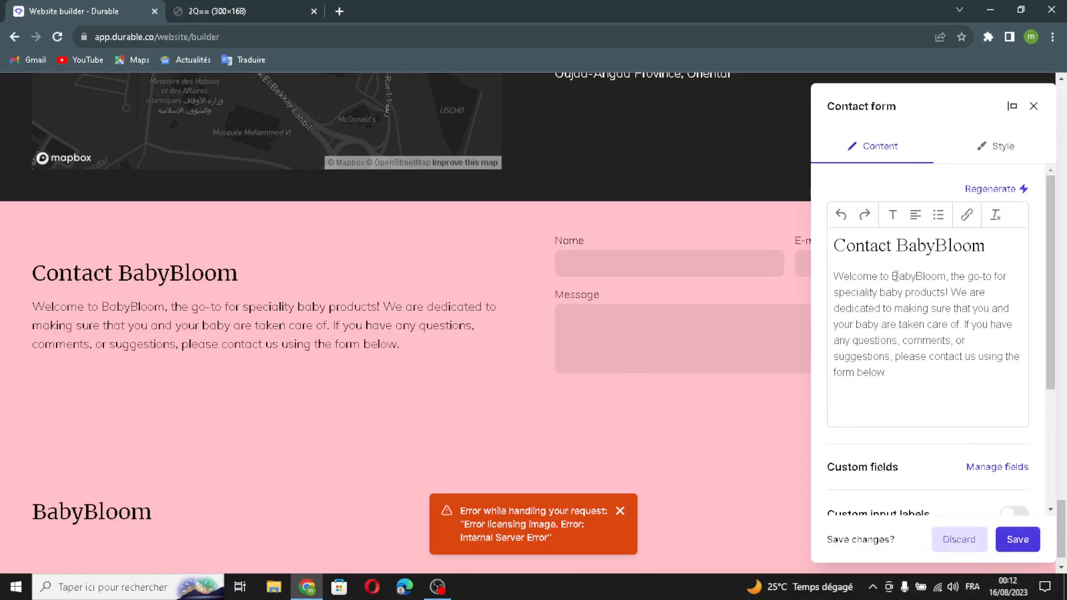
Step: Check the contact form's custom fields without adding any, and enable custom input labels
scroll(966, 440, down, 2)
click(998, 333)
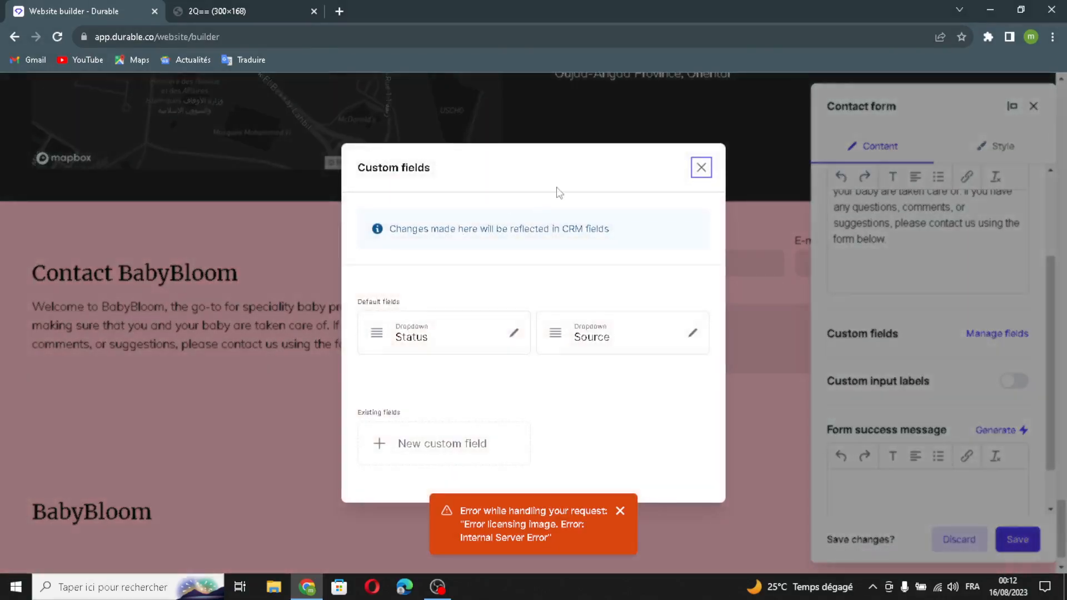
click(701, 167)
click(1025, 382)
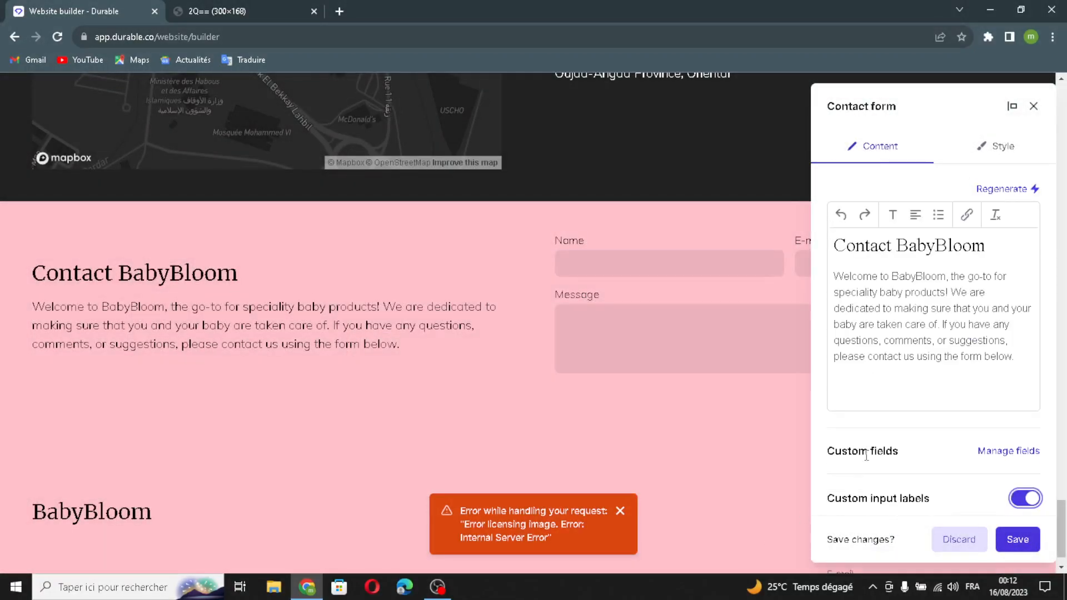
Step: Generate the contact form's success message with AI and save the section
scroll(866, 455, down, 7)
scroll(885, 241, up, 3)
scroll(950, 381, down, 3)
click(1006, 375)
scroll(932, 450, down, 5)
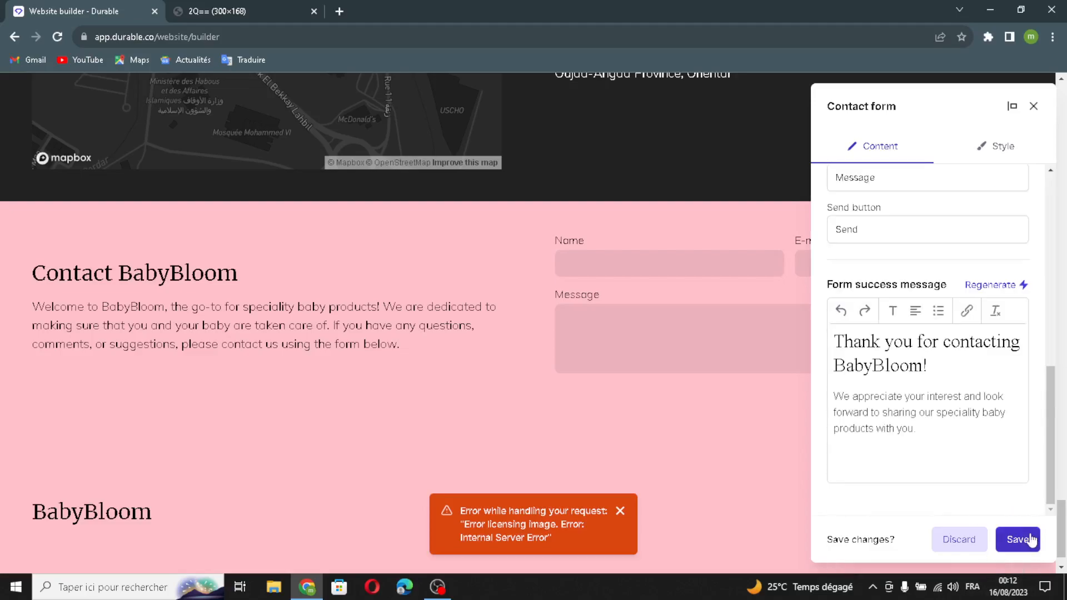
click(1017, 539)
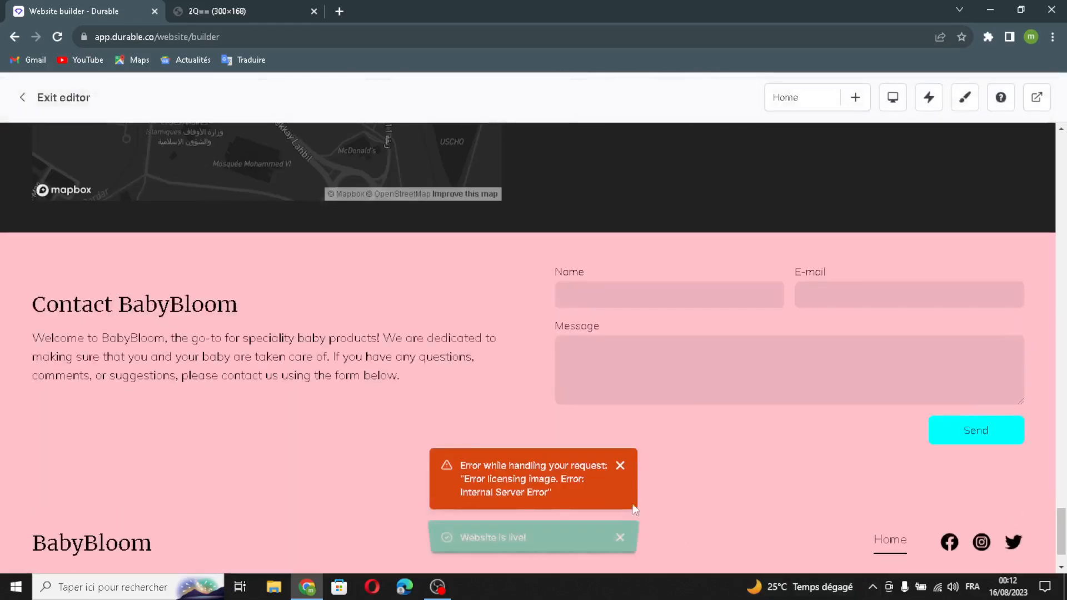
Step: Open the footer for editing and enable its logo with file upload as the source, leaving the additional details empty
scroll(702, 433, down, 1)
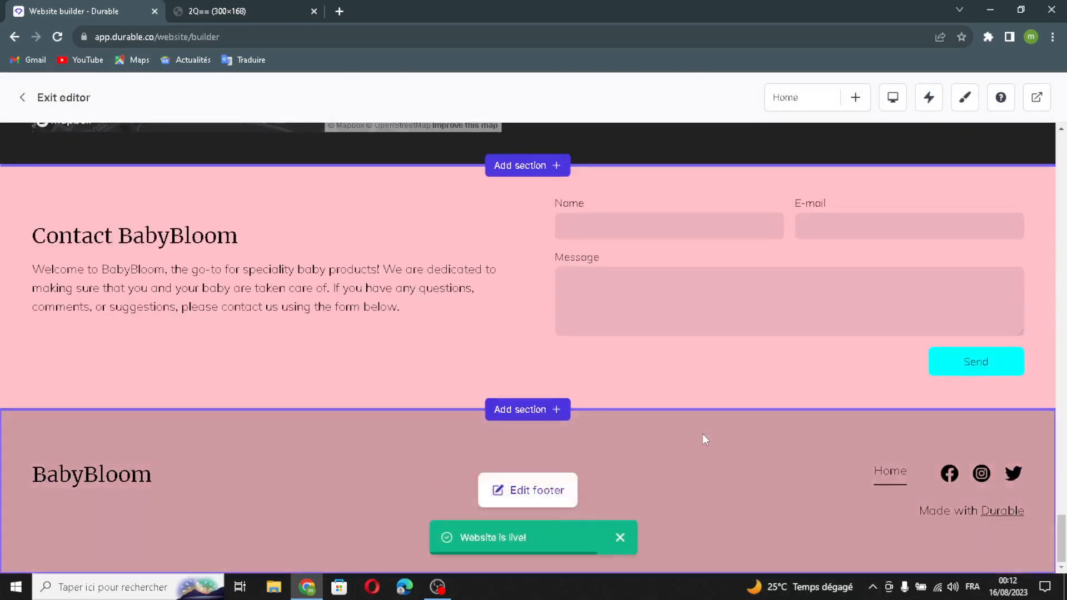
click(504, 491)
mouse_move(927, 301)
mouse_down()
mouse_move(806, 326)
mouse_move(763, 311)
mouse_move(925, 300)
mouse_up()
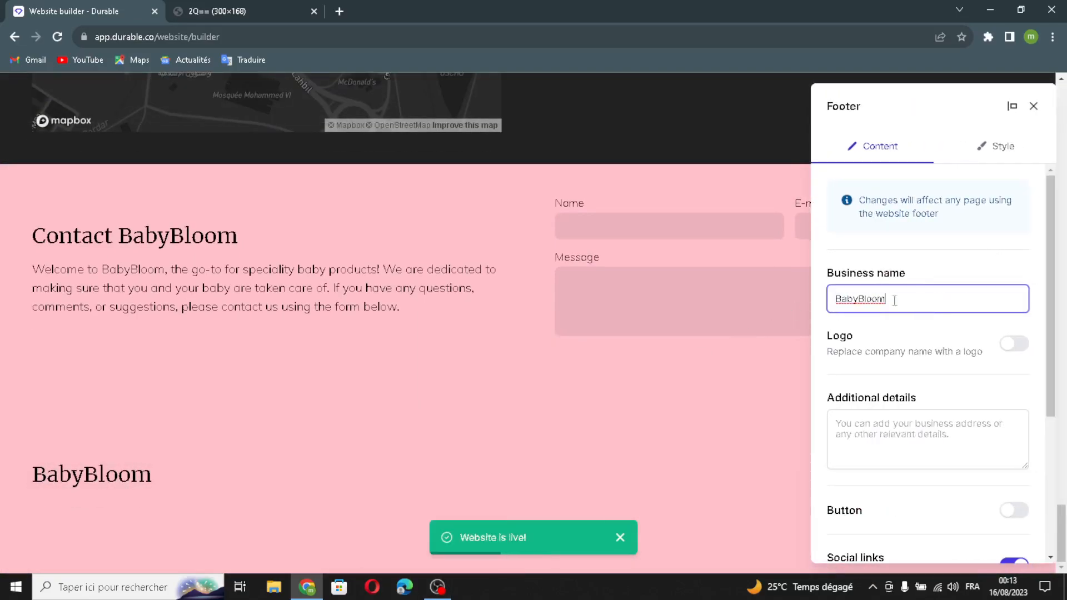
click(1011, 347)
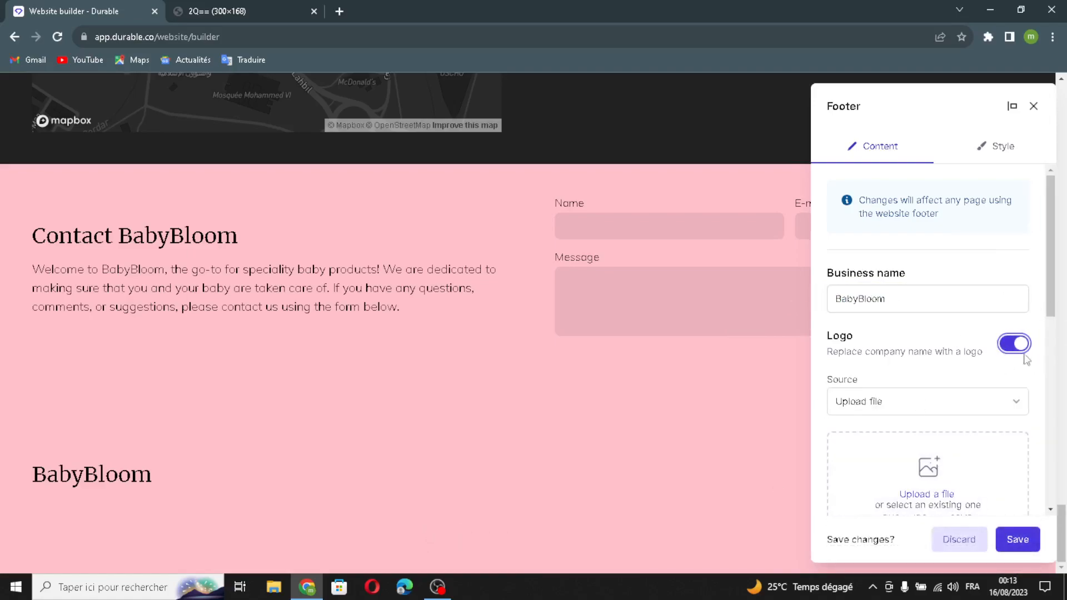
scroll(902, 361, down, 5)
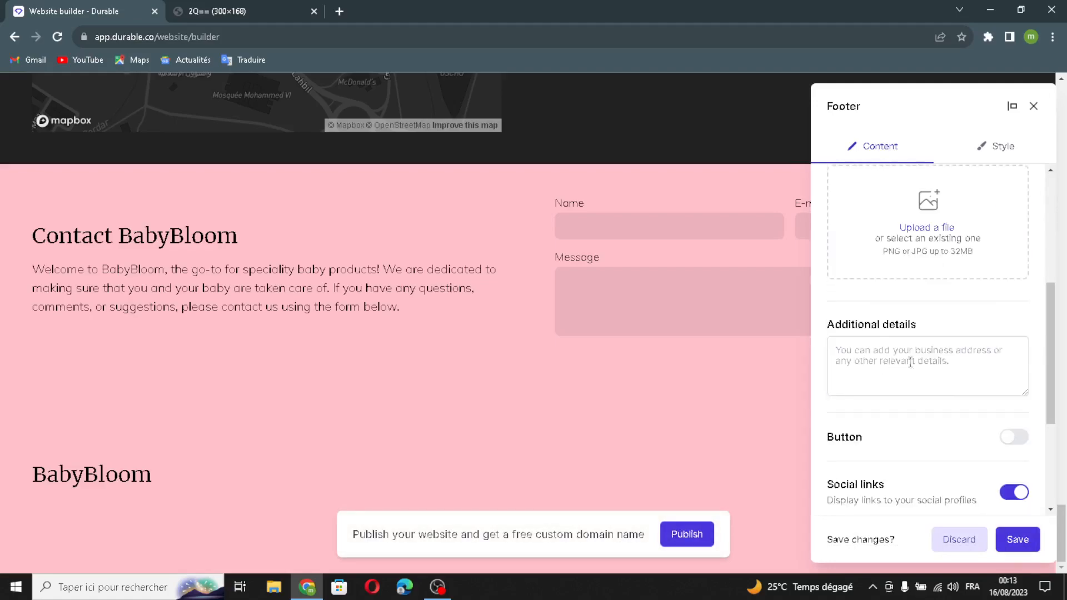
click(885, 368)
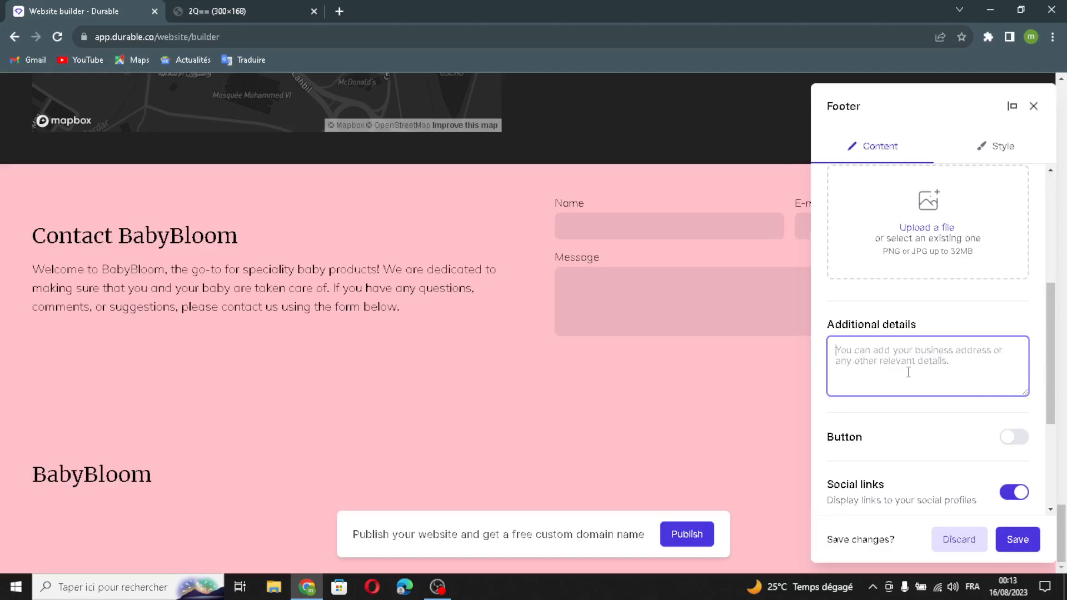
scroll(943, 418, down, 1)
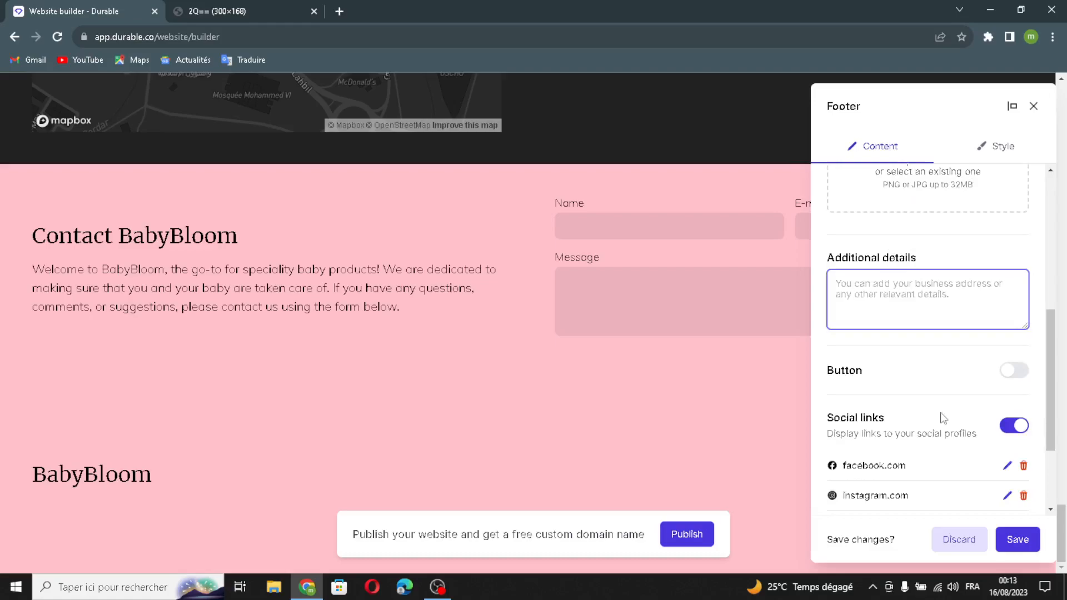
Step: Enable the footer's button, keeping the label "Button" and an empty external link
click(1013, 372)
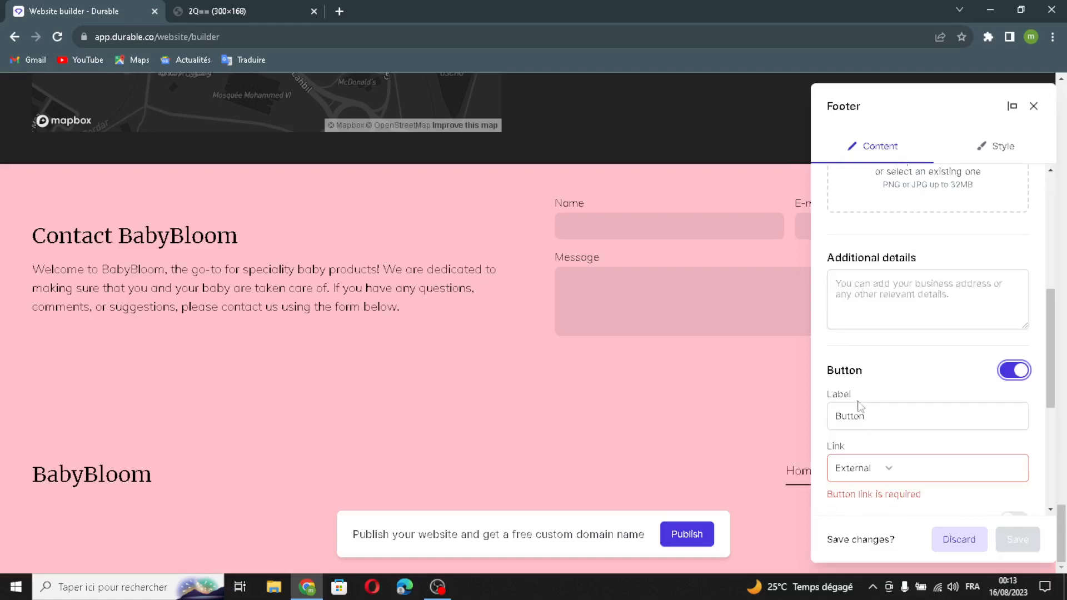
double_click(899, 415)
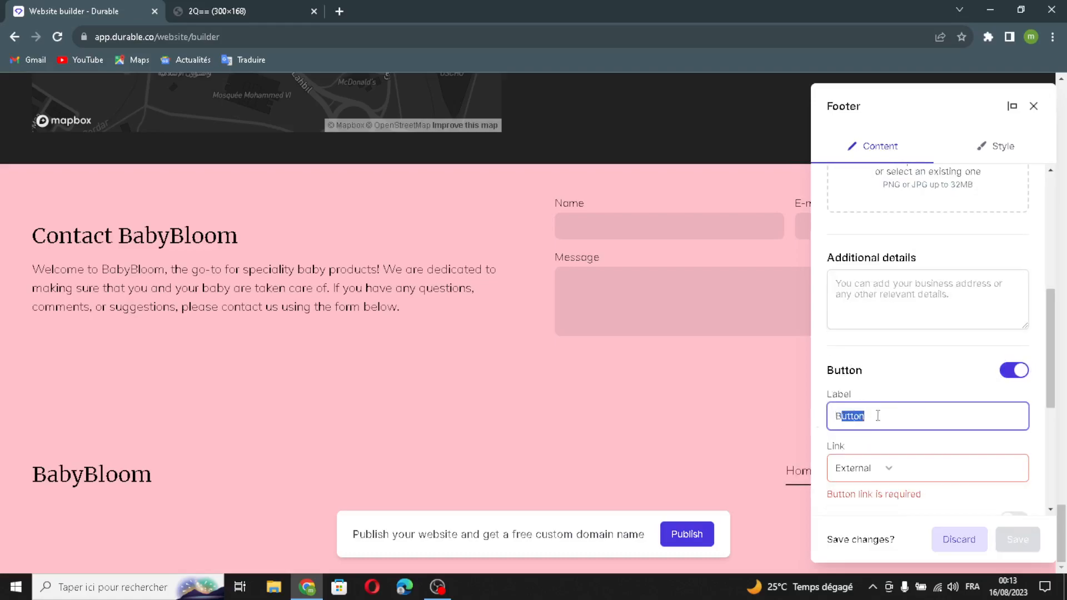
click(955, 469)
scroll(826, 451, down, 3)
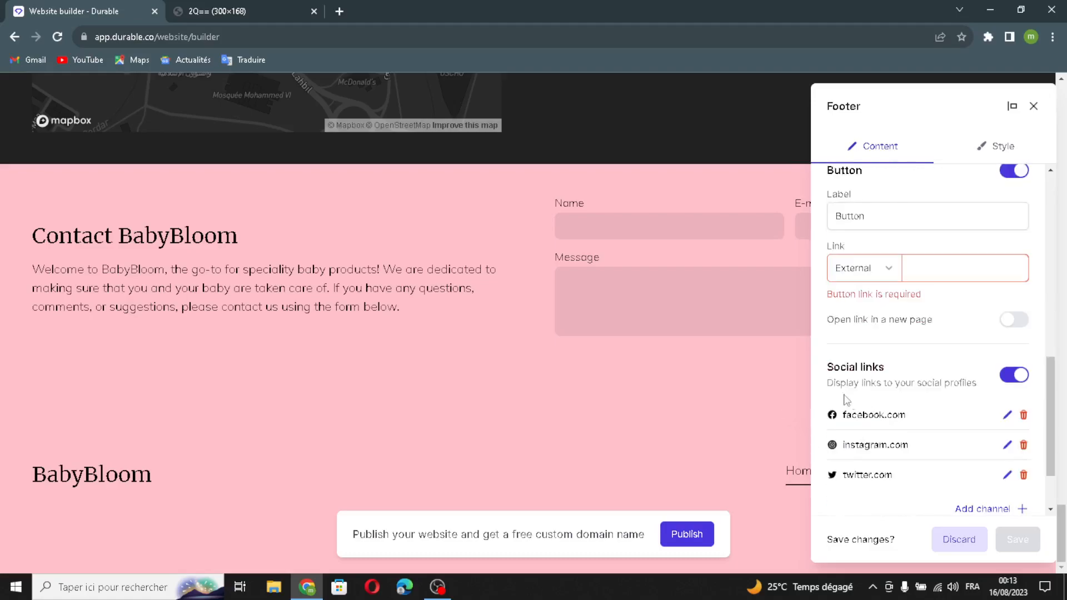
Step: Examine the footer's social links and the type and link options for a new channel, without adding one
drag(830, 367, 865, 334)
click(866, 358)
click(967, 508)
click(414, 303)
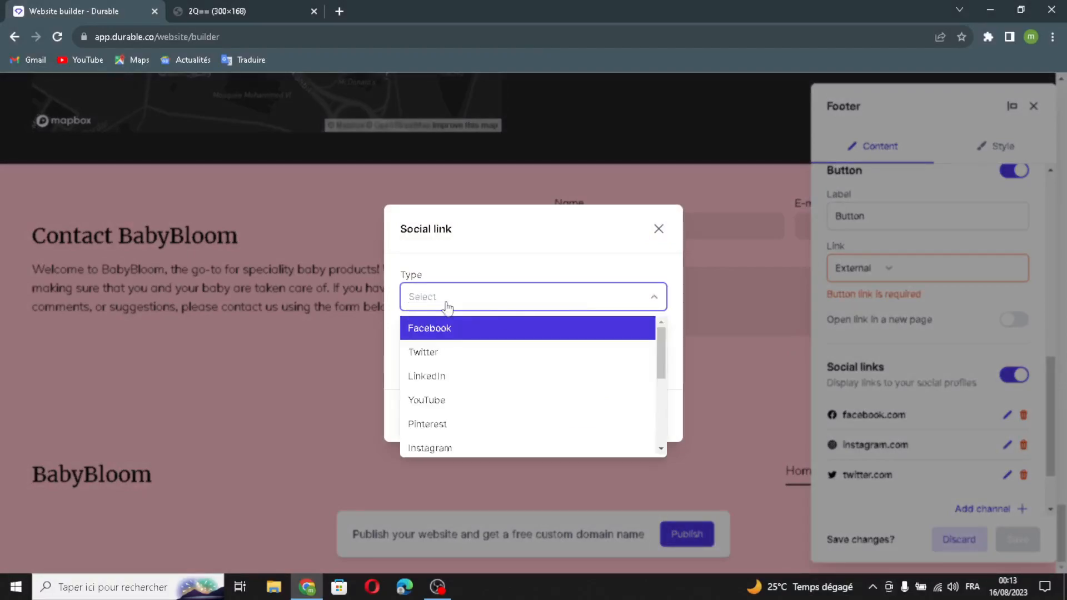
click(409, 284)
click(435, 361)
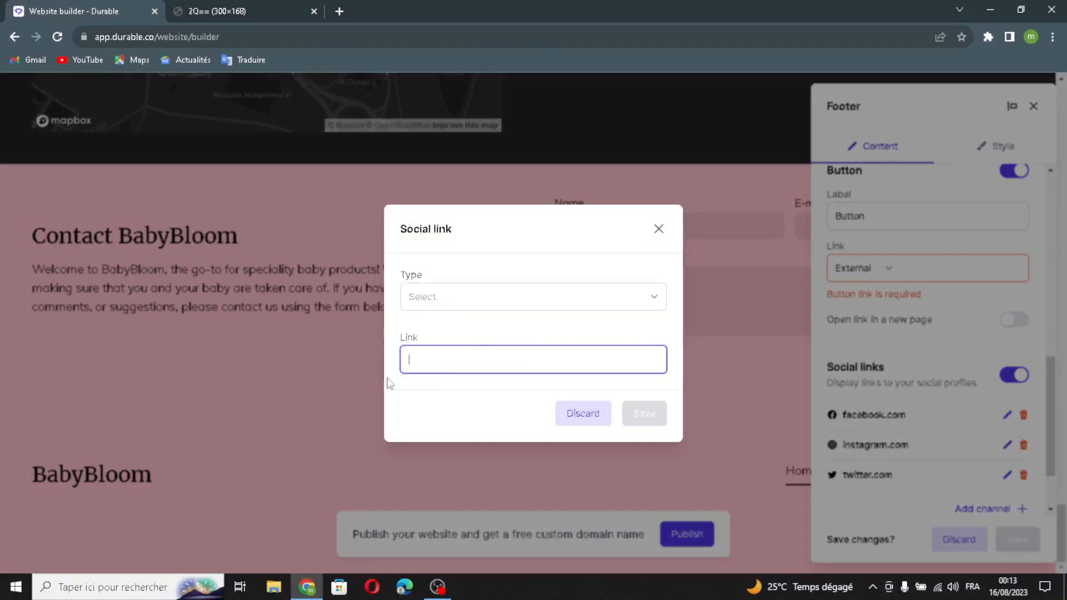
click(659, 229)
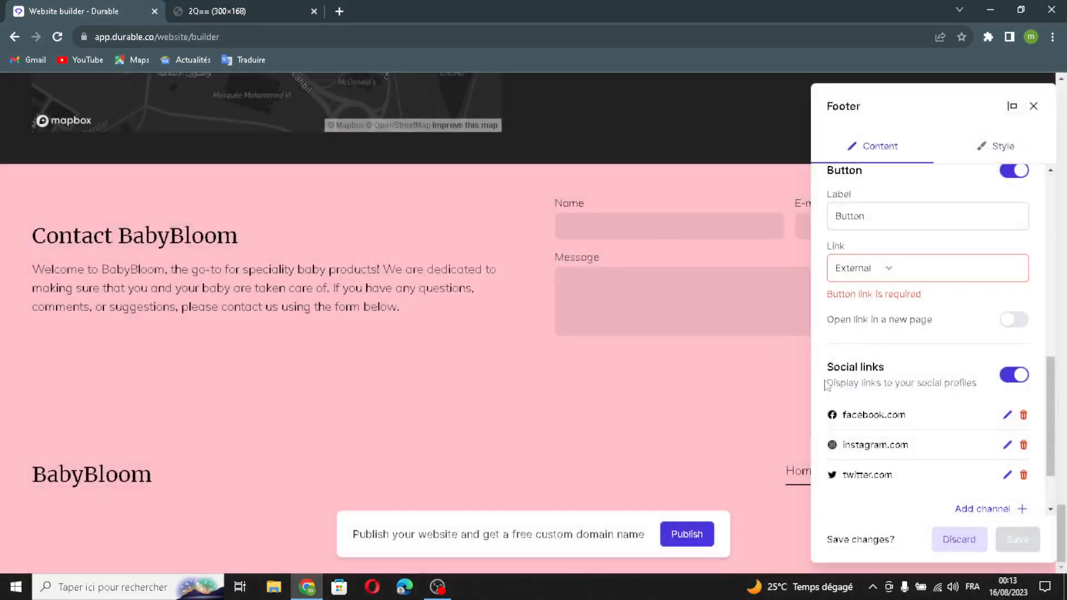
Step: Close the footer editor and save its changes
click(1033, 107)
click(640, 359)
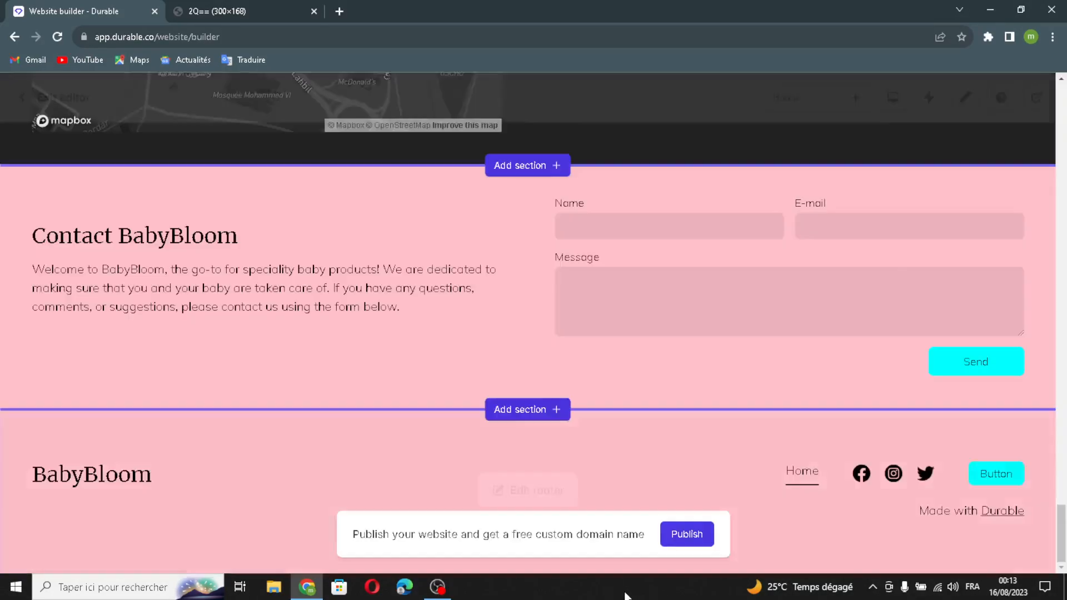
Step: Regenerate the Location section with AI
scroll(550, 300, up, 3)
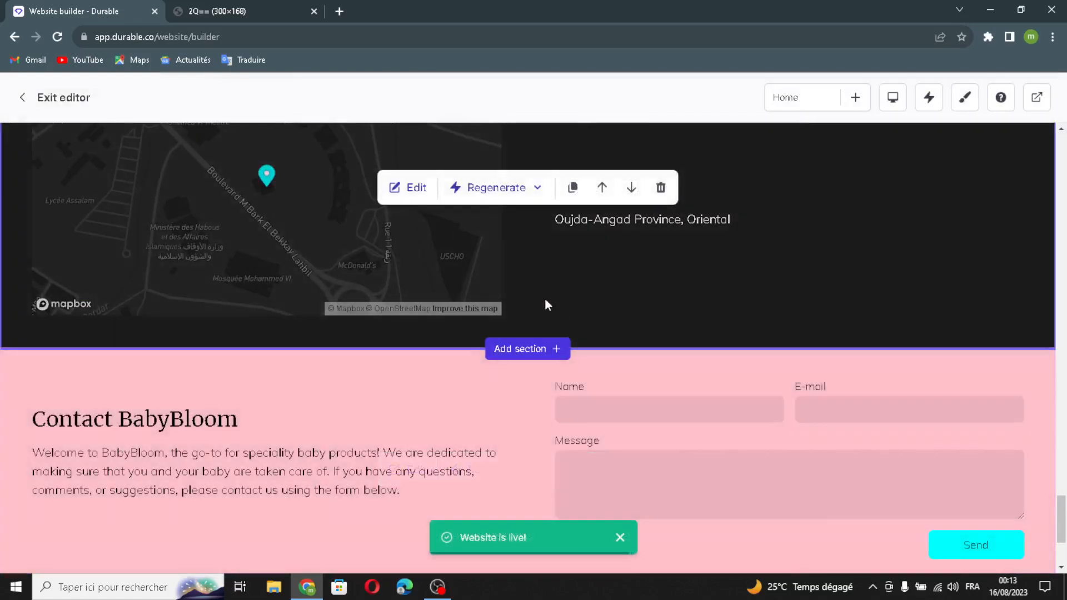
click(521, 198)
click(486, 226)
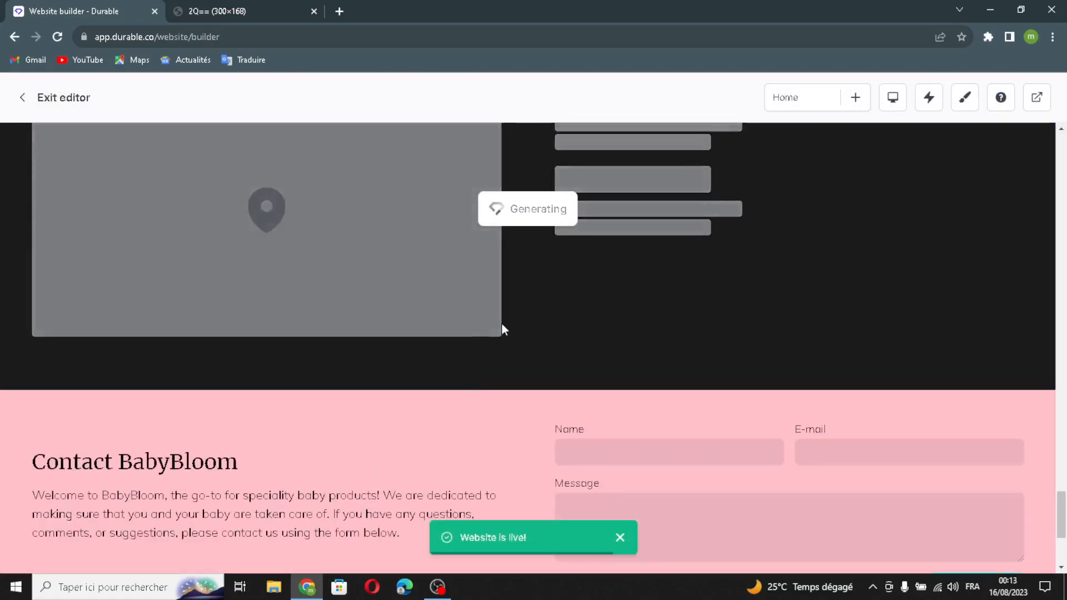
Step: Regenerate the Gallery section's style with AI
scroll(502, 328, up, 10)
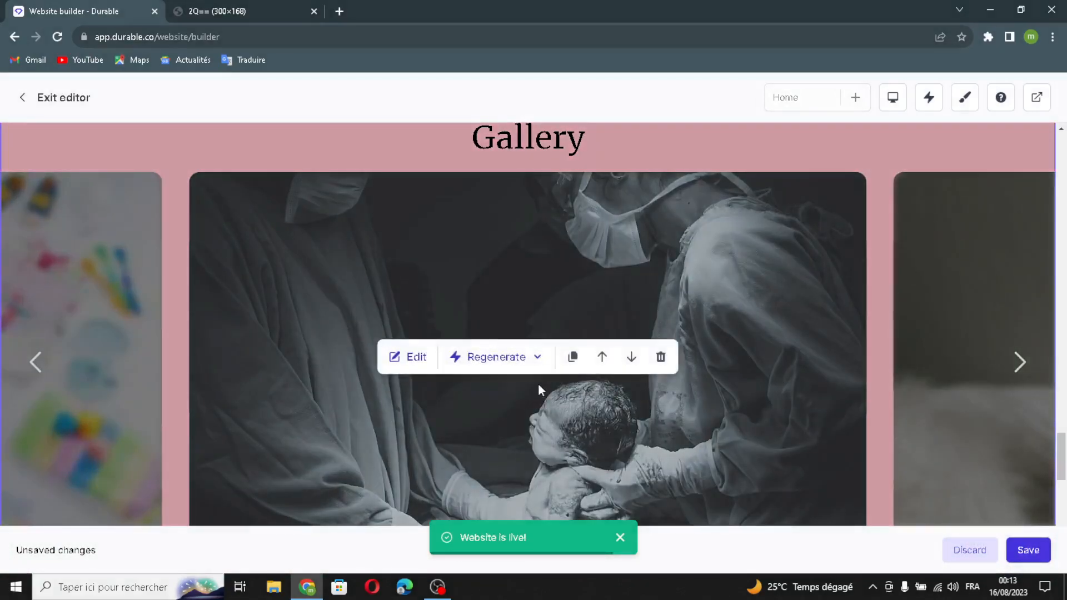
click(517, 357)
click(496, 425)
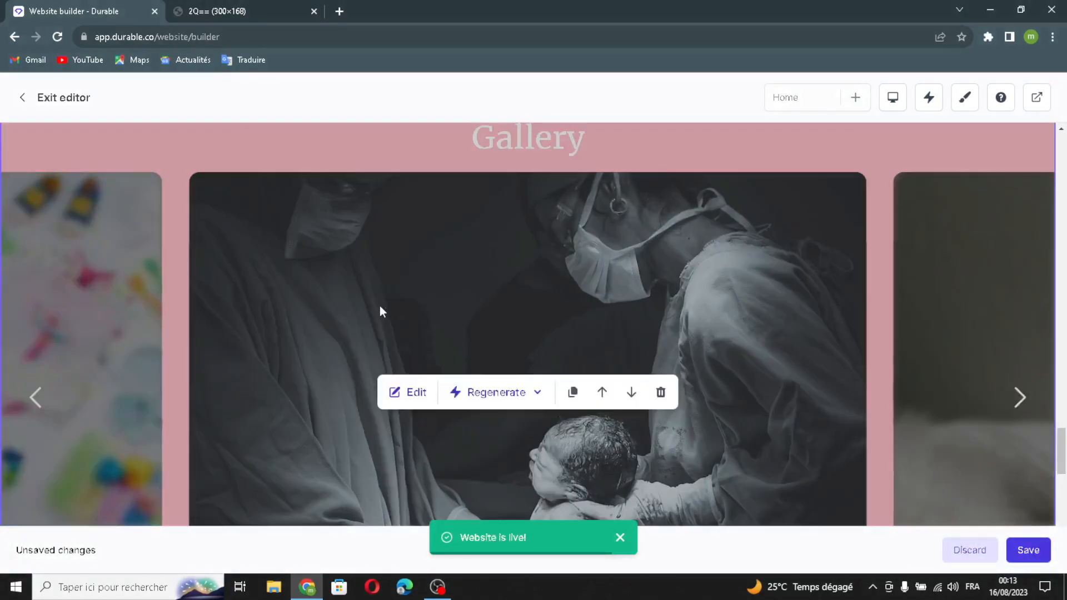
click(607, 398)
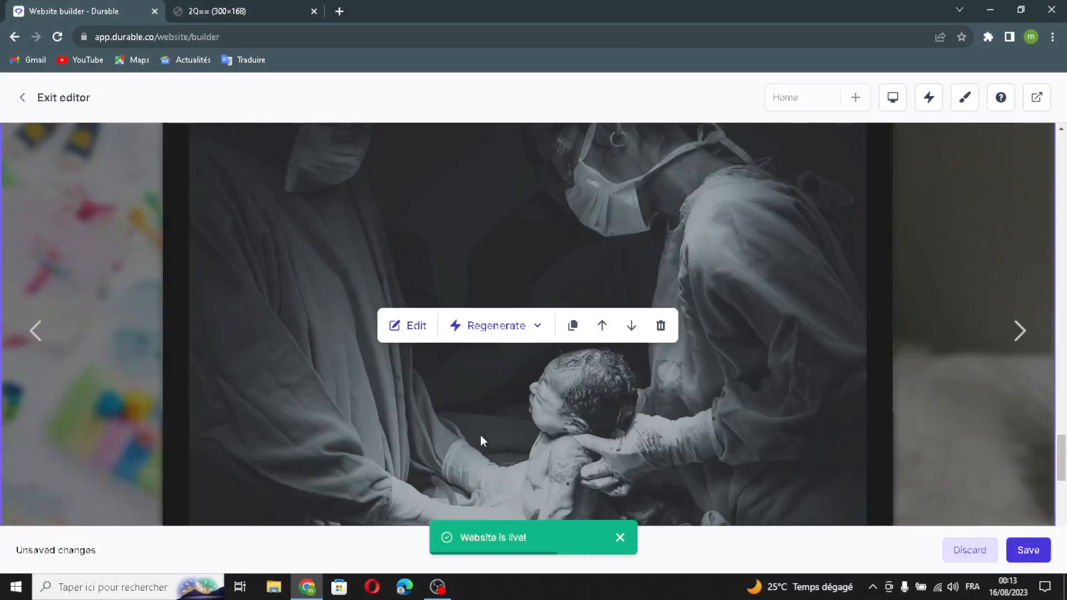
Step: Regenerate the Gallery section once more with AI to get a different image layout
scroll(513, 395, down, 7)
scroll(512, 395, up, 6)
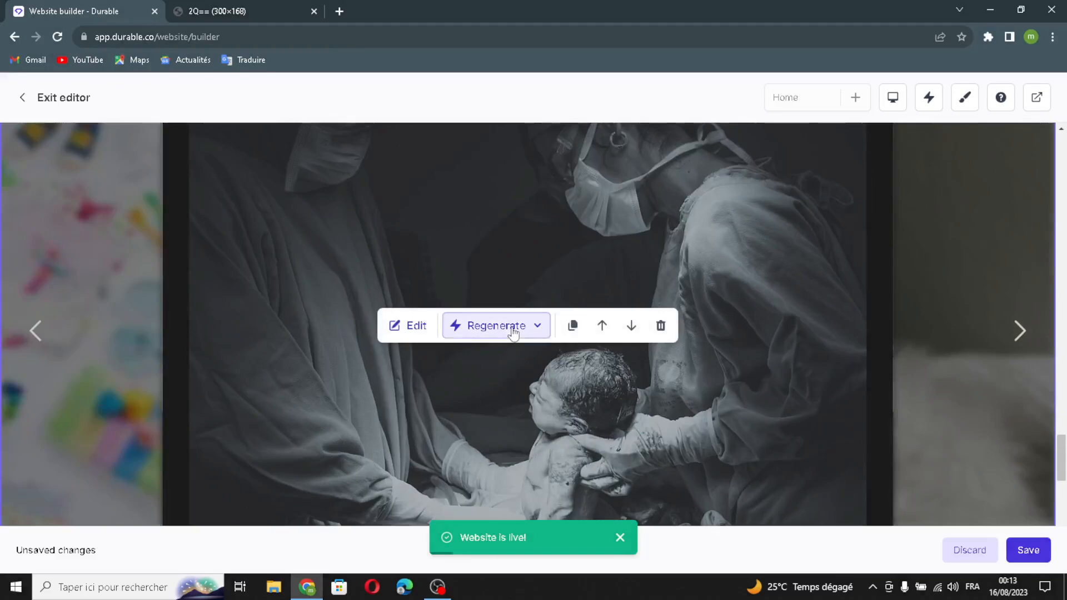
click(496, 326)
click(519, 423)
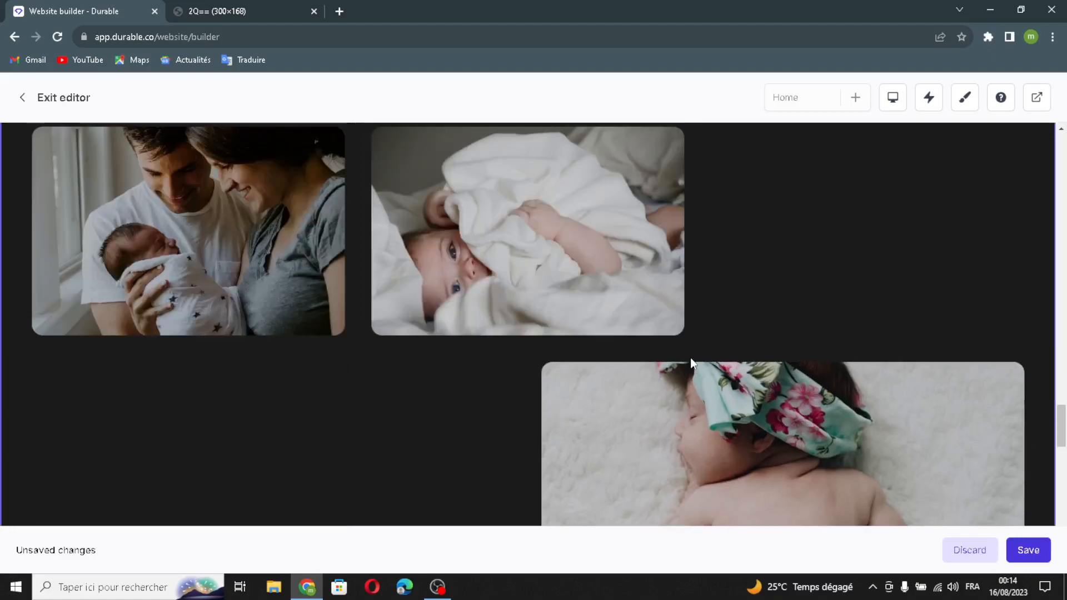
Step: Duplicate the testimonials section located above the Gallery
scroll(623, 318, up, 4)
scroll(622, 318, down, 2)
scroll(623, 319, up, 6)
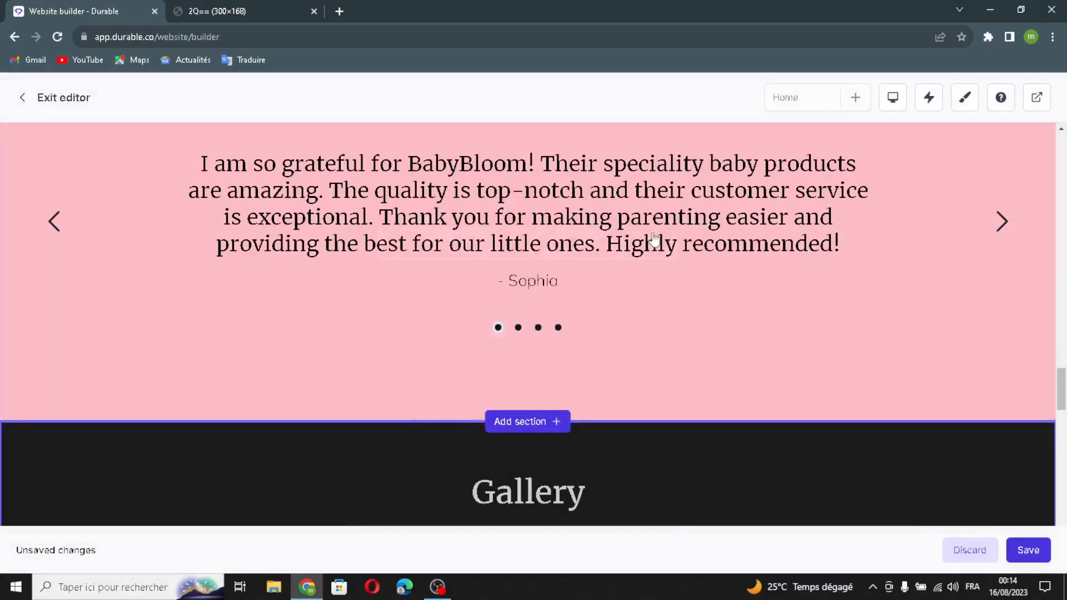
click(573, 243)
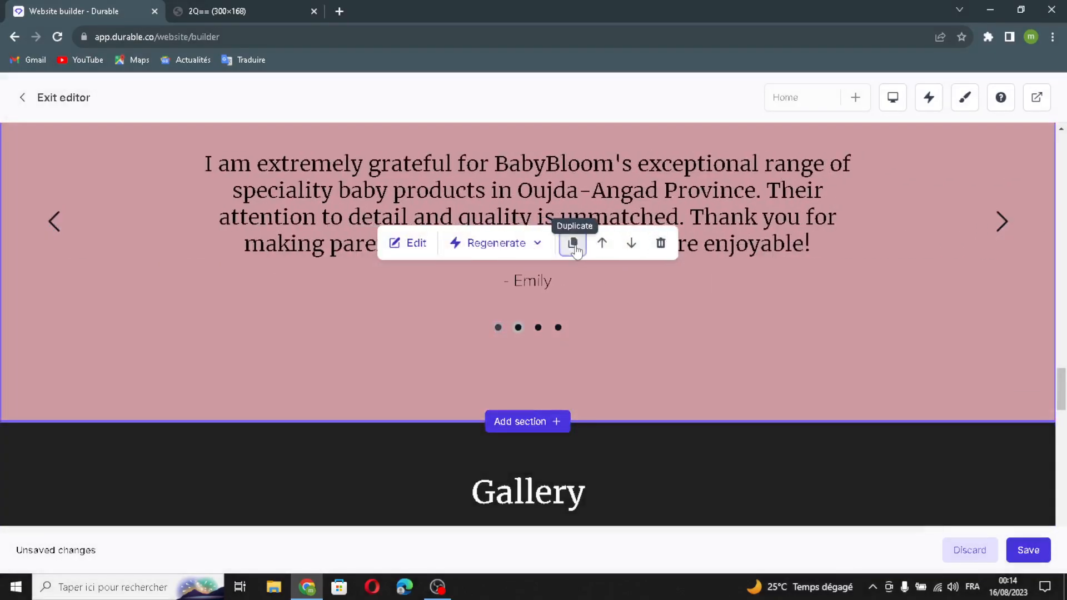
scroll(718, 475, down, 2)
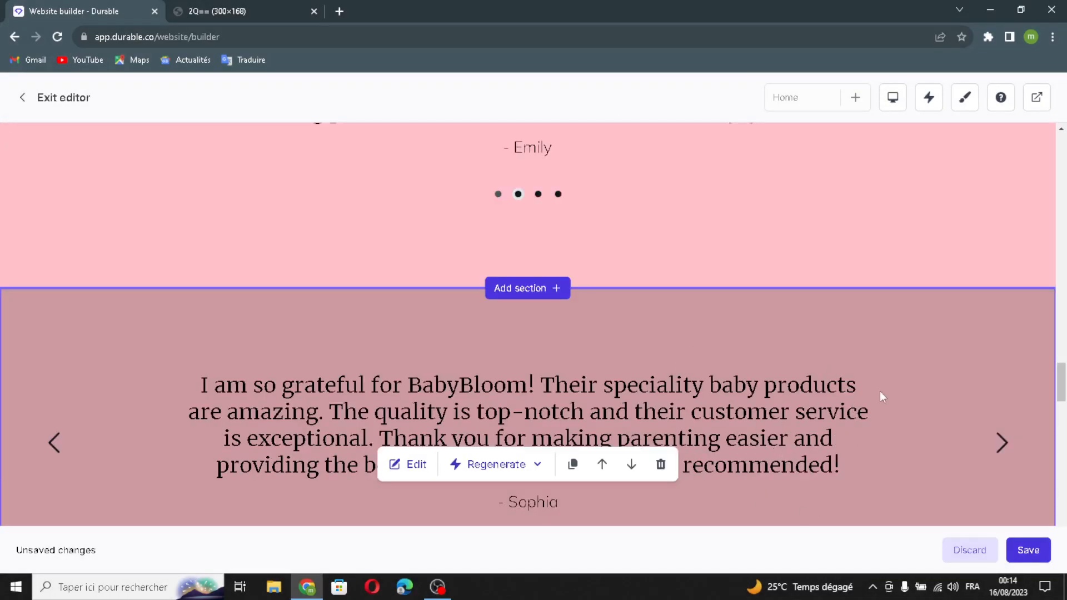
scroll(834, 389, down, 3)
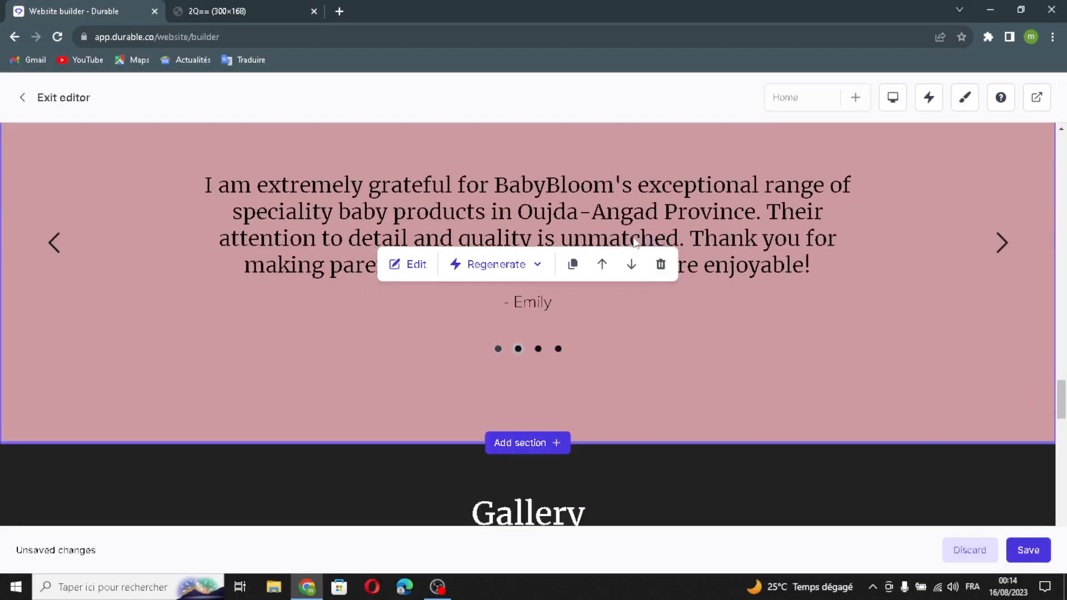
Step: Delete the testimonials section copy directly above the Gallery
click(660, 264)
click(652, 350)
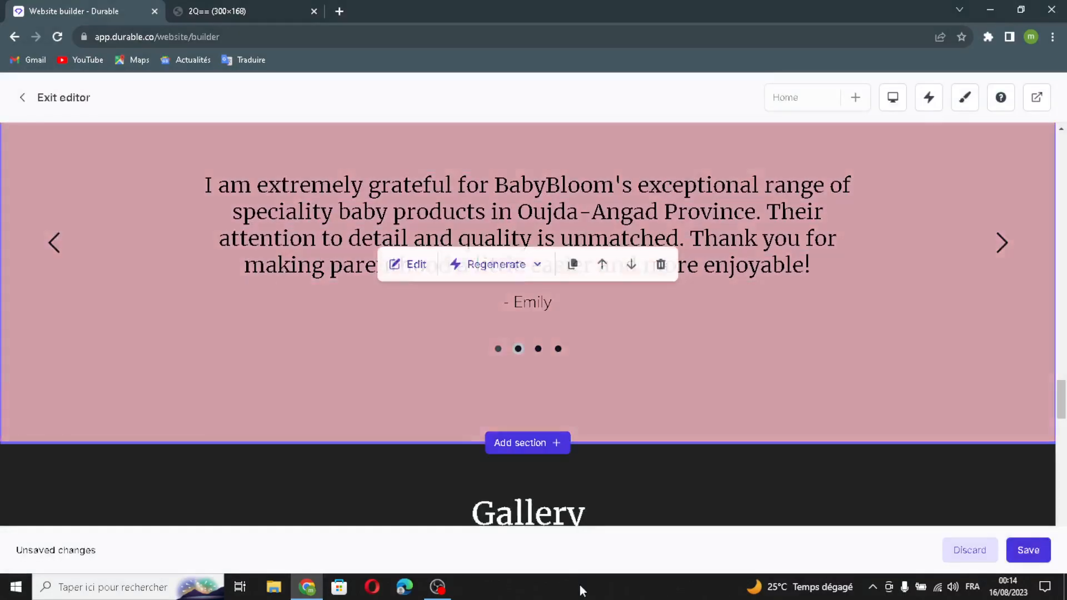
scroll(653, 355, up, 5)
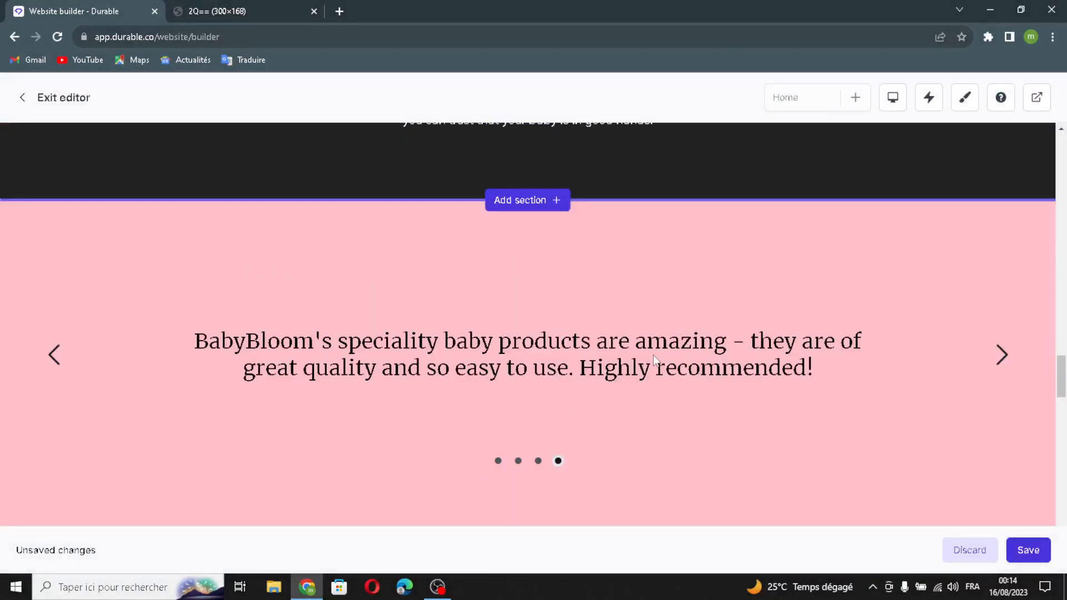
Step: Move the testimonials section up one place, and return it to its position below the product section
scroll(615, 445, down, 1)
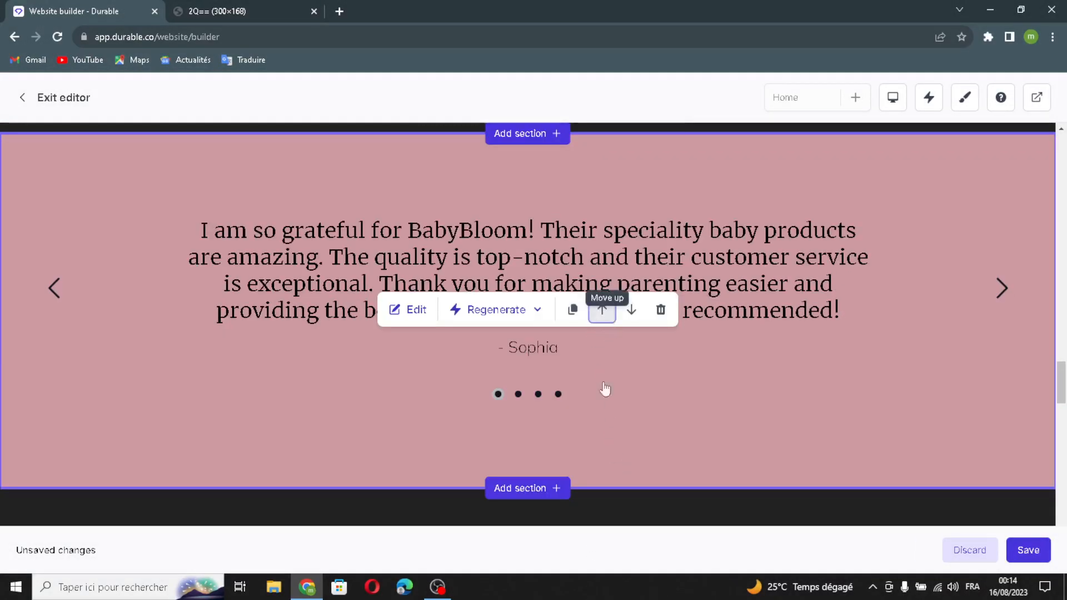
click(601, 310)
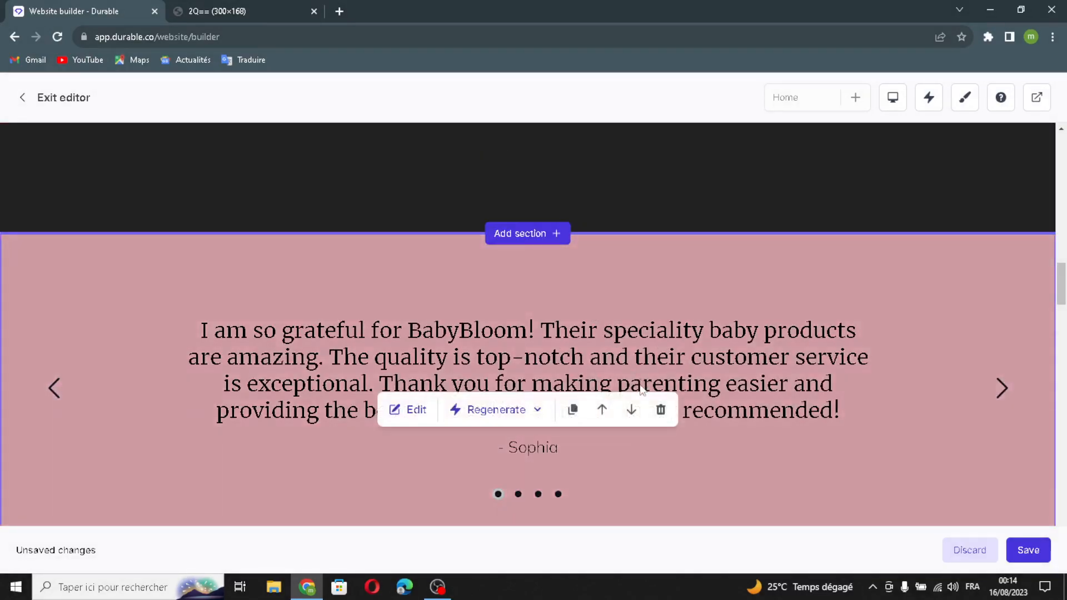
click(632, 409)
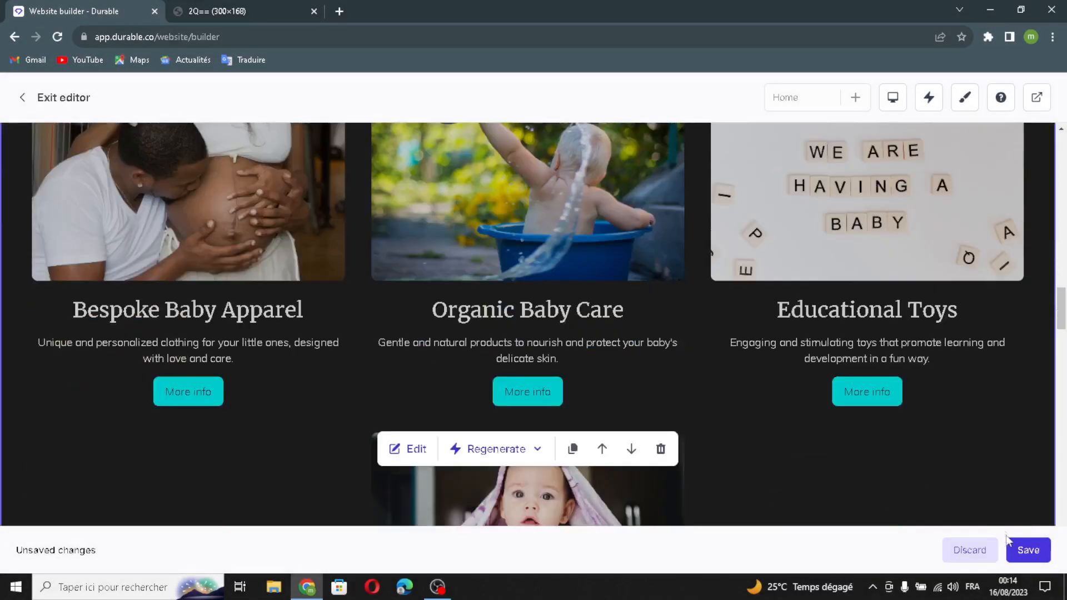
Step: Save the website changes and close the unneeded browser tab with the image
click(1028, 551)
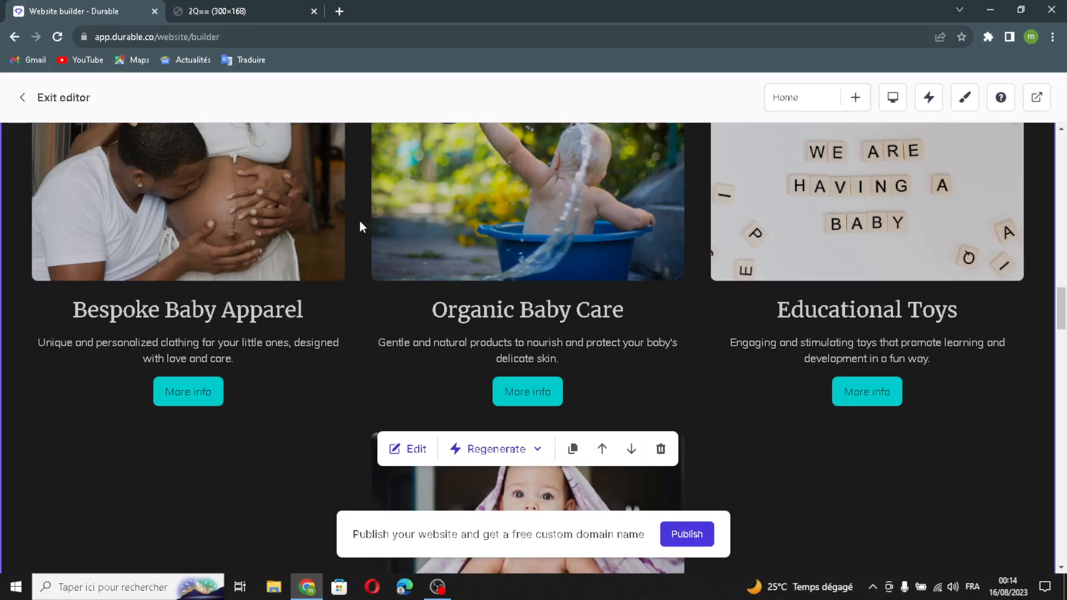
click(314, 11)
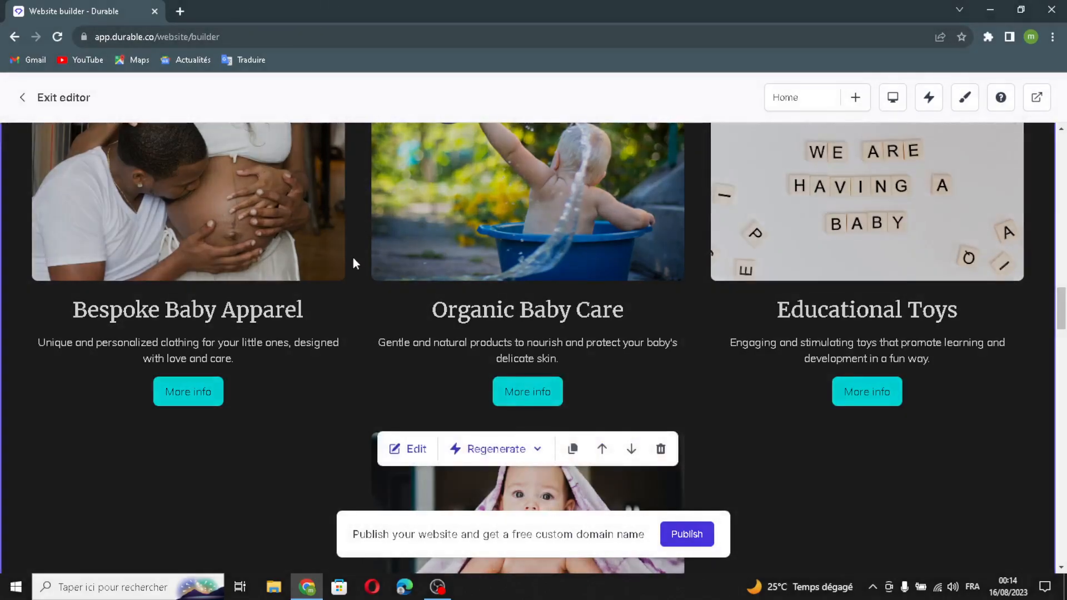